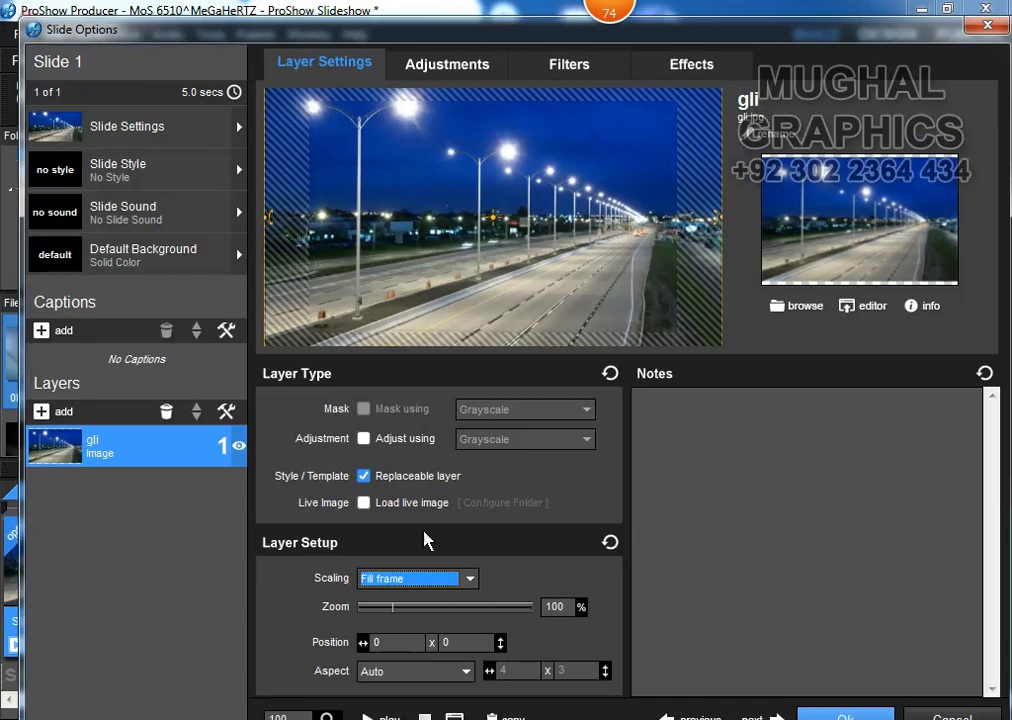
Step: Adjust the gli image layer to brightness -30%, black point -20%, contrast 10% and sharpen 10%
{"action": "left_click", "coordinate": [466, 78]}
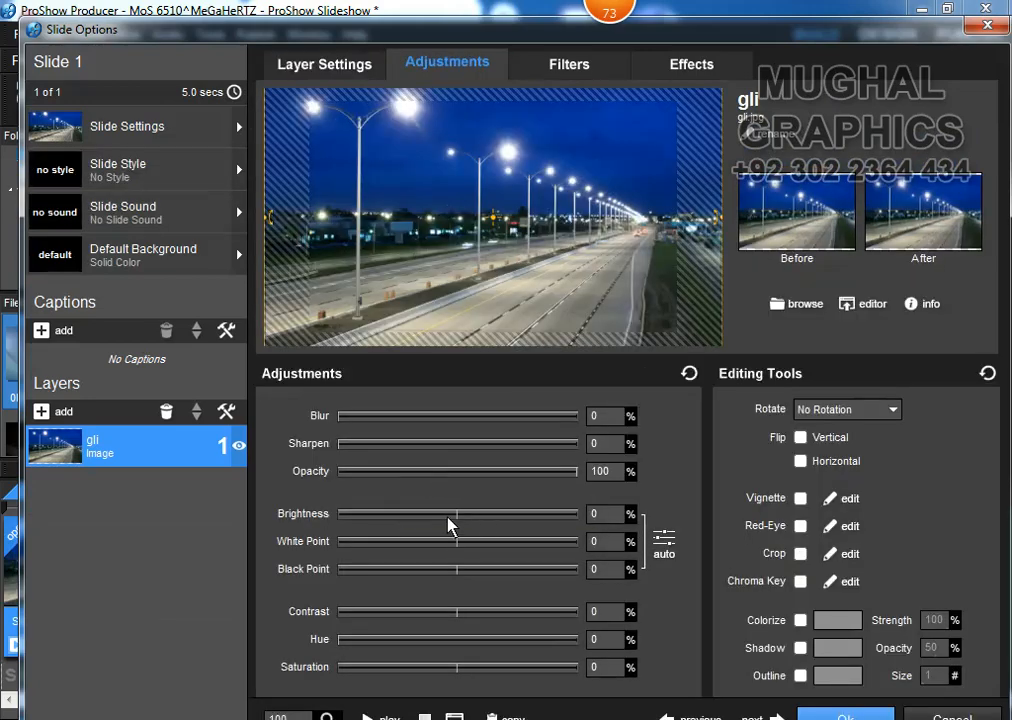
{"action": "left_click_drag", "start_coordinate": [448, 520], "coordinate": [413, 522]}
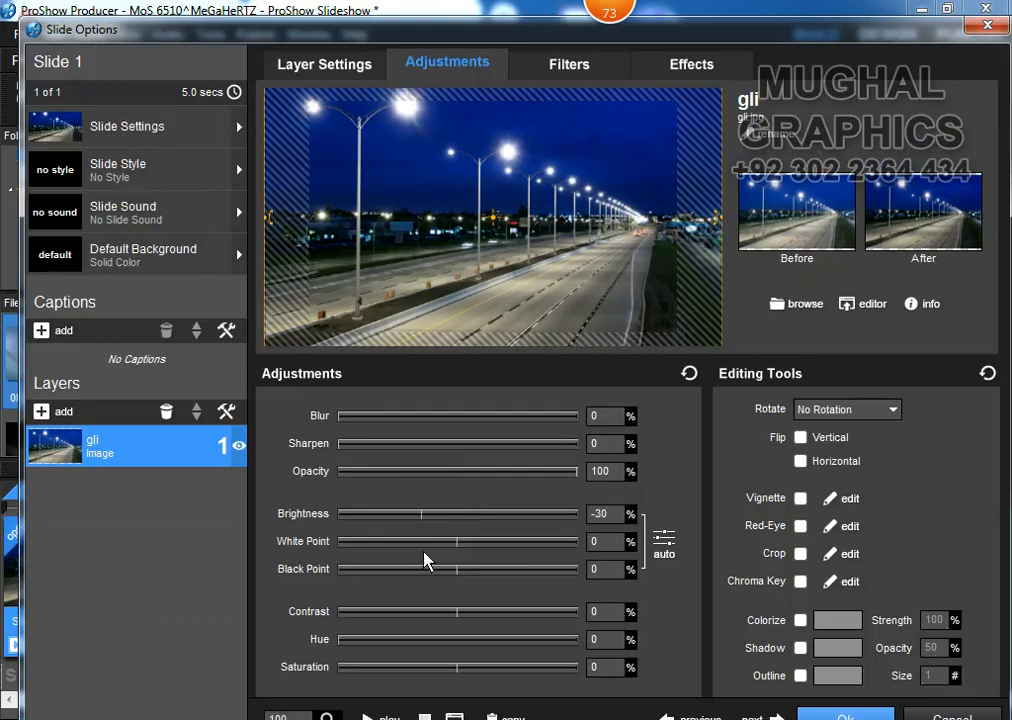
{"action": "left_click_drag", "start_coordinate": [441, 575], "coordinate": [416, 578]}
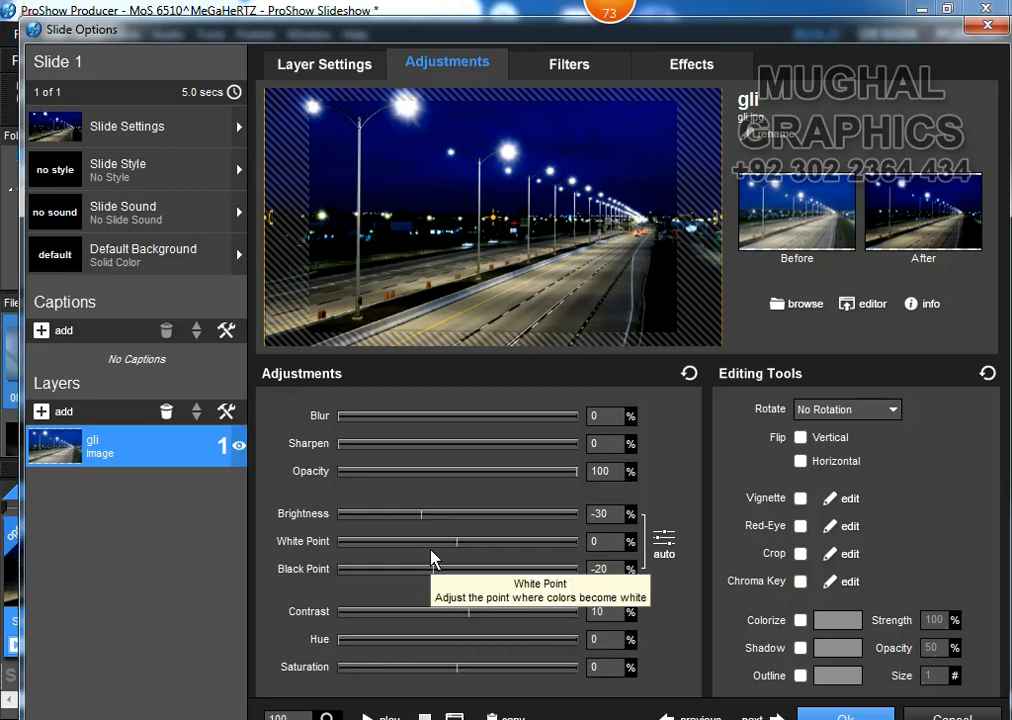
{"action": "left_click", "coordinate": [394, 444]}
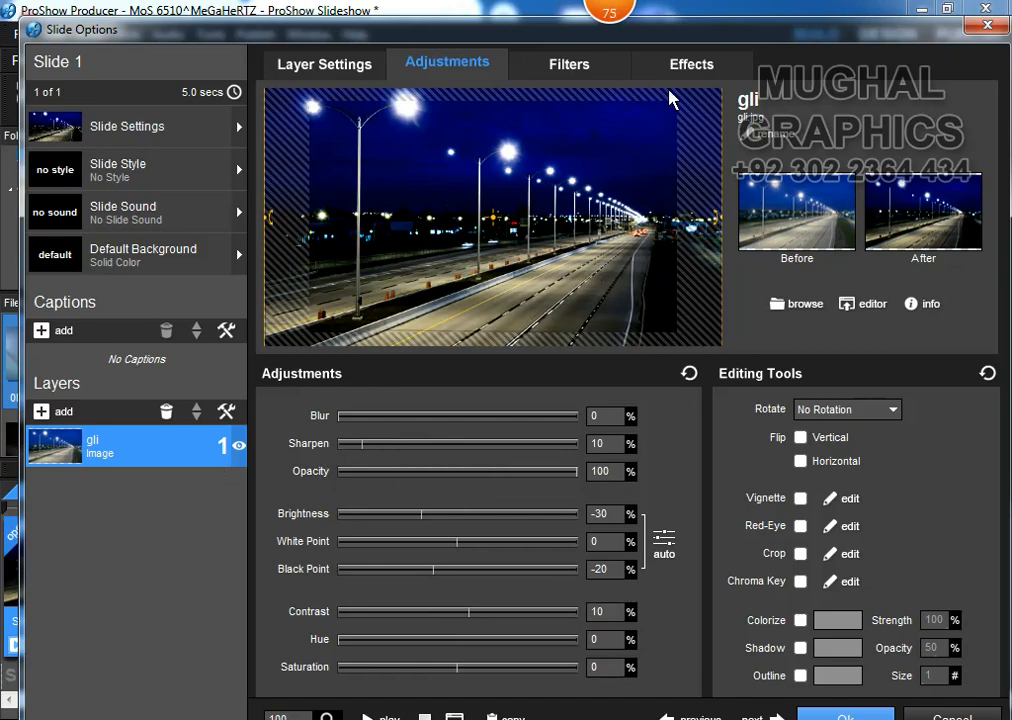
Step: Set the gli layer's starting horizontal tilt to 2° and its zoom to 70%
{"action": "left_click", "coordinate": [689, 70]}
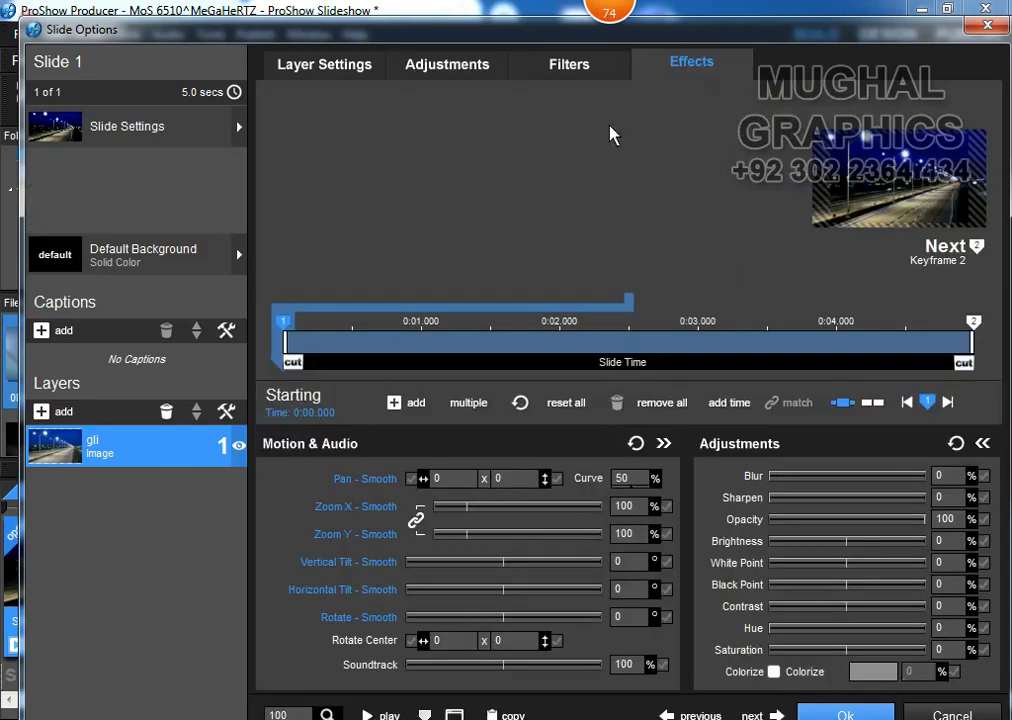
{"action": "left_click", "coordinate": [604, 589]}
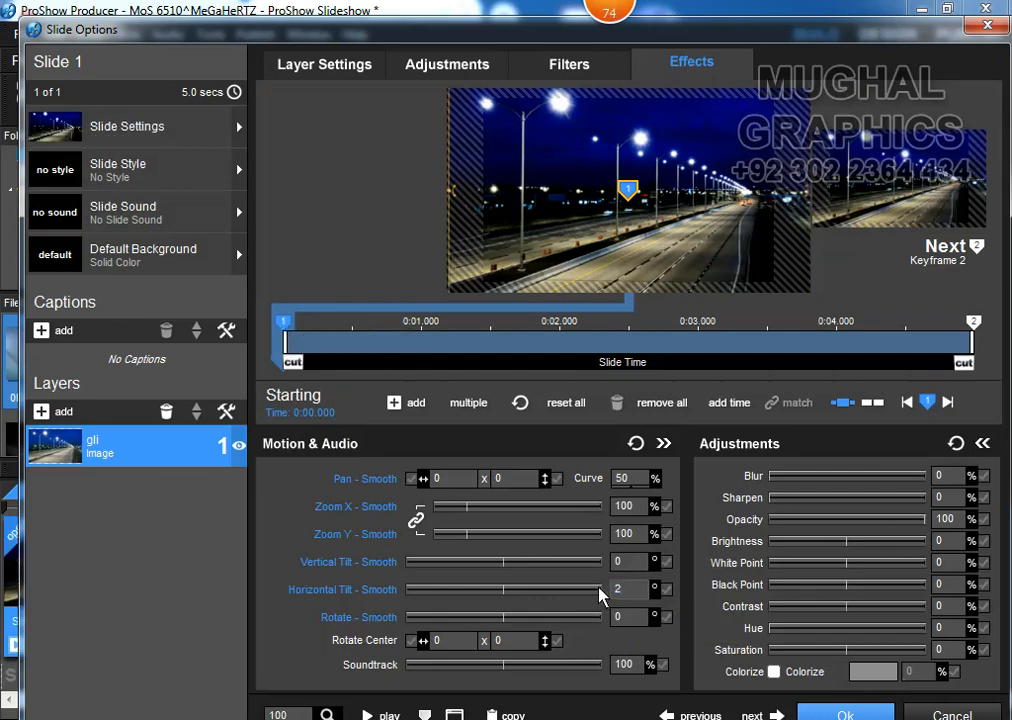
{"action": "left_click", "coordinate": [330, 65]}
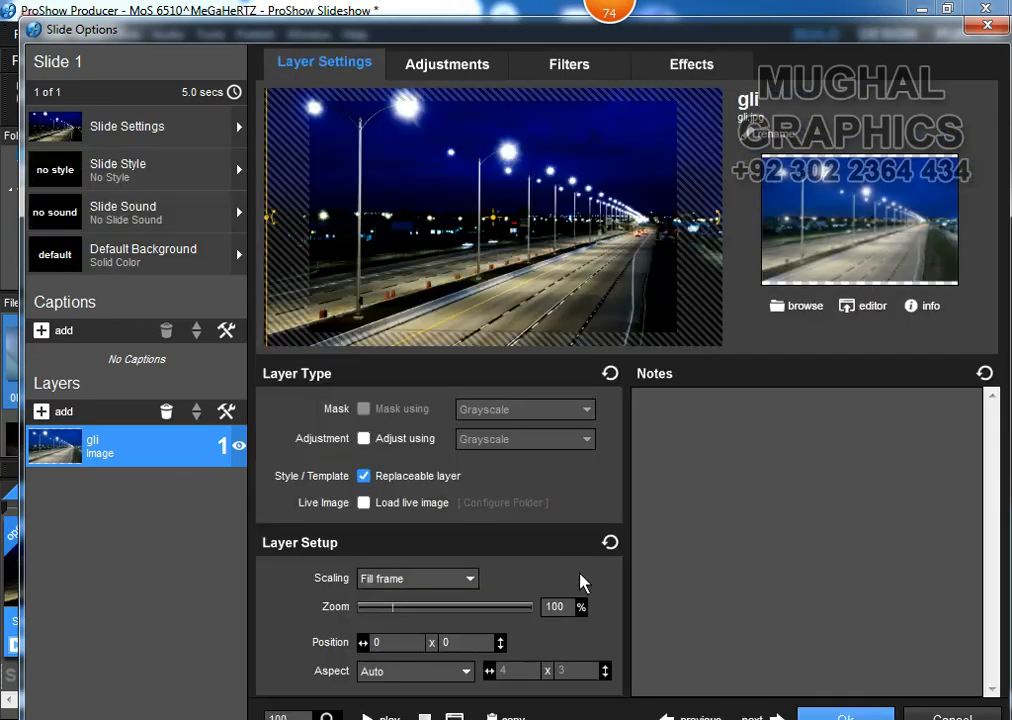
{"action": "type", "text": "75"}
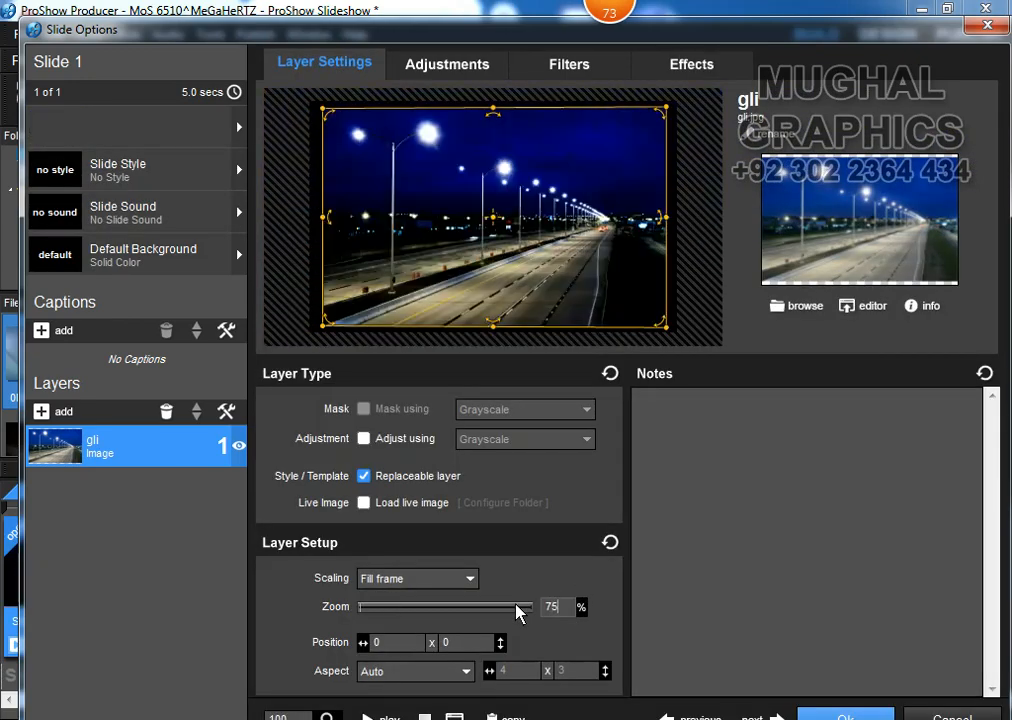
{"action": "key", "text": "Return"}
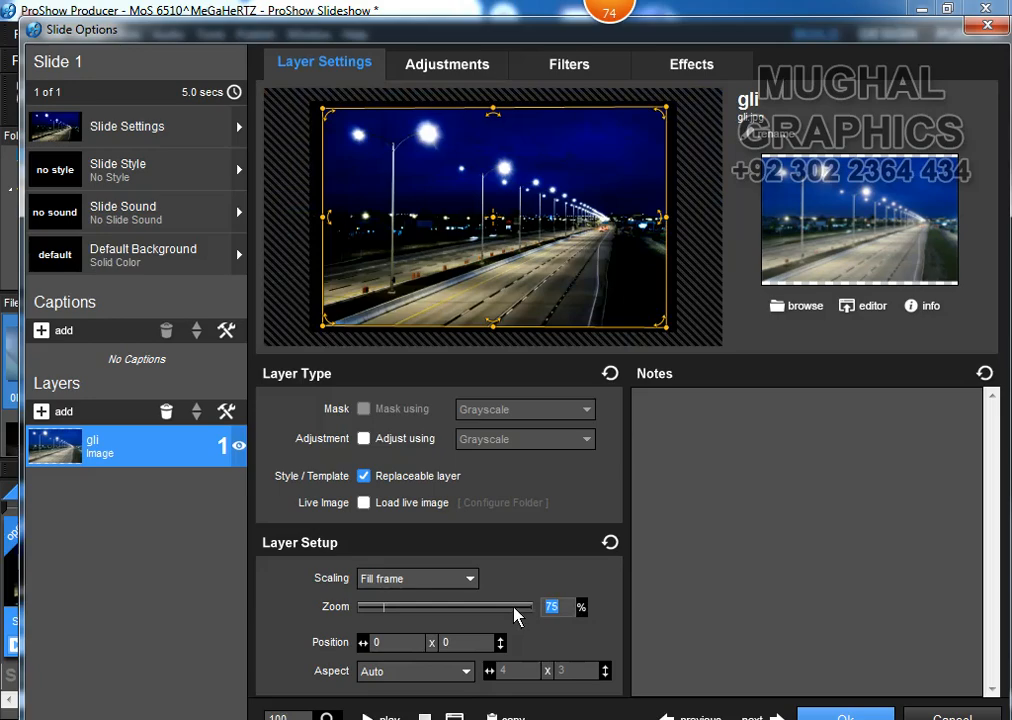
{"action": "type", "text": "60"}
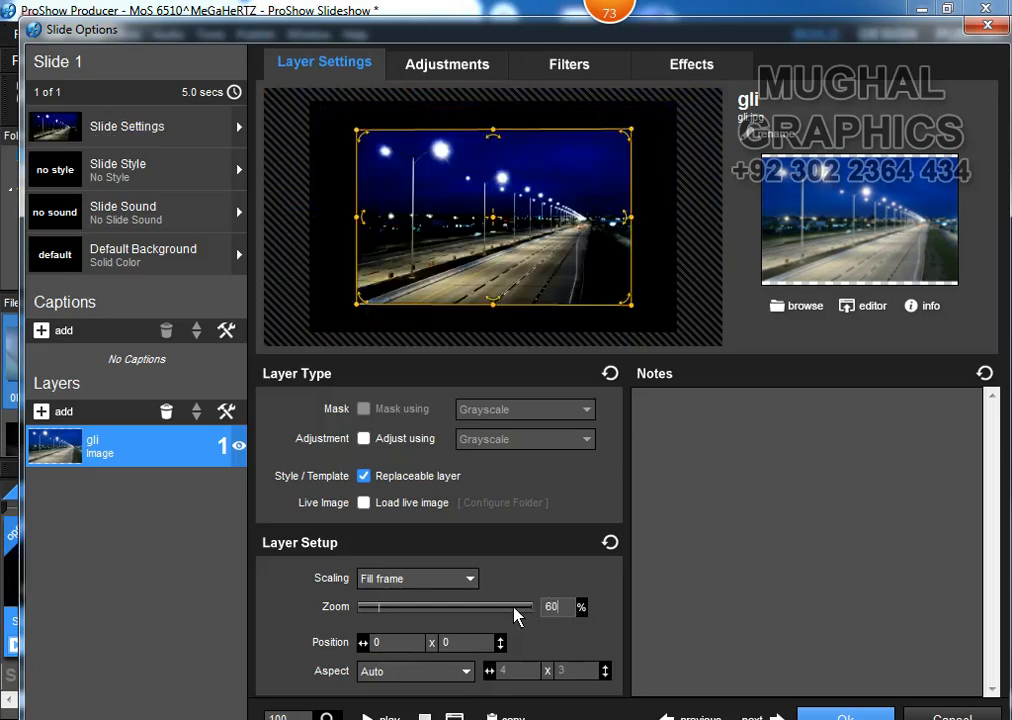
{"action": "key", "text": "Return"}
{"action": "type", "text": "70"}
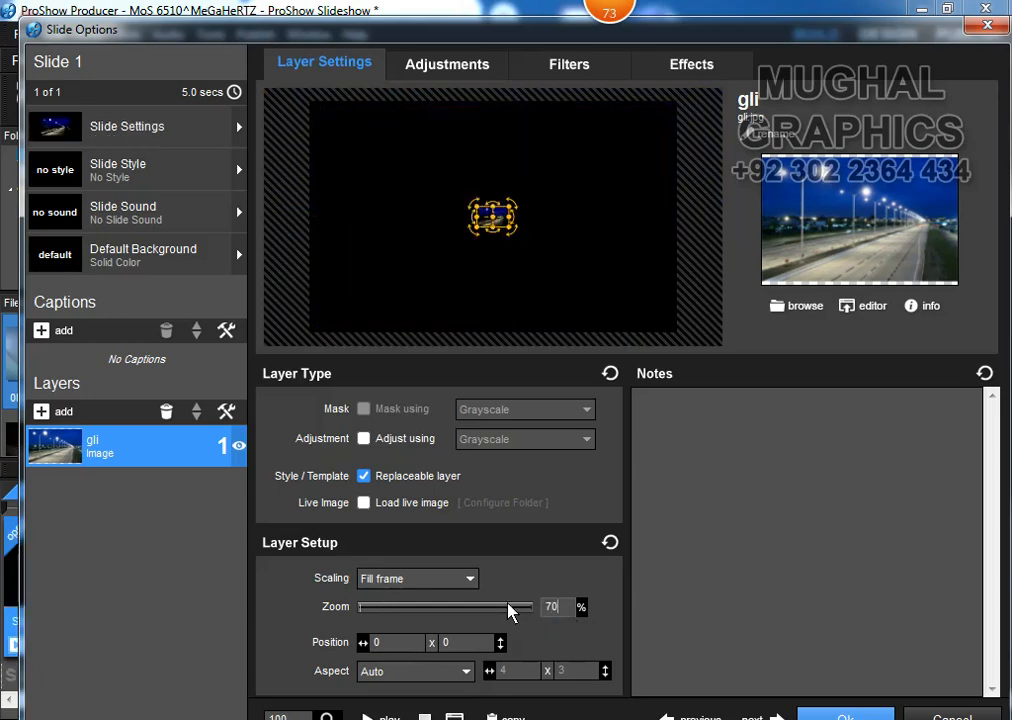
Step: Set the starting keyframe's horizontal tilt to 20° and copy its settings to the next keyframe
{"action": "left_click", "coordinate": [700, 70]}
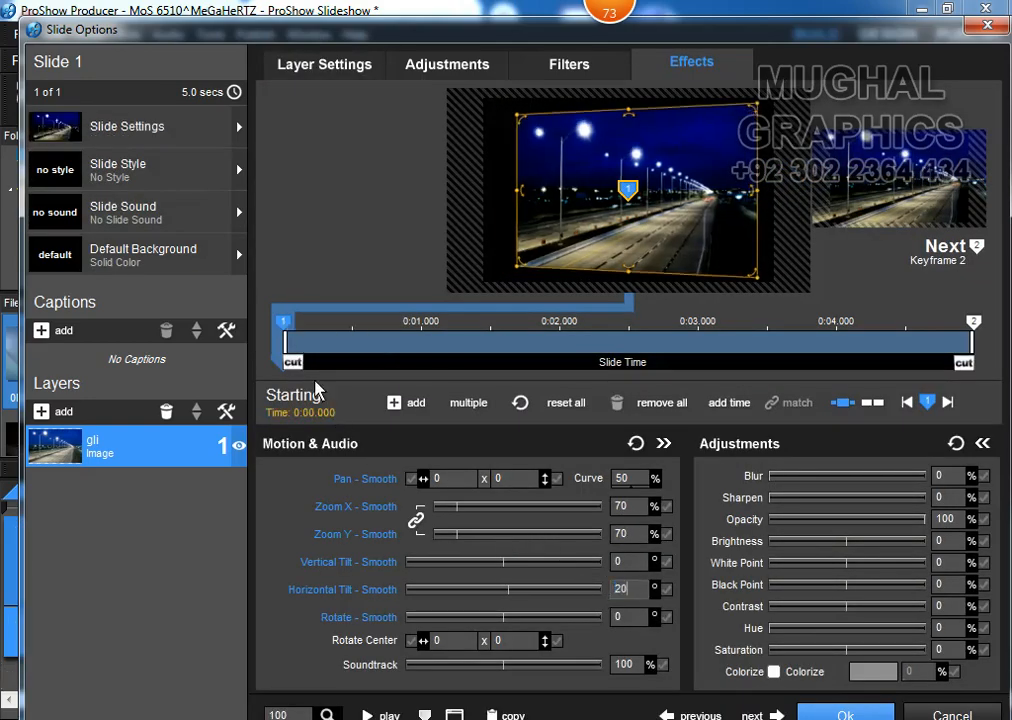
{"action": "right_click", "coordinate": [288, 331]}
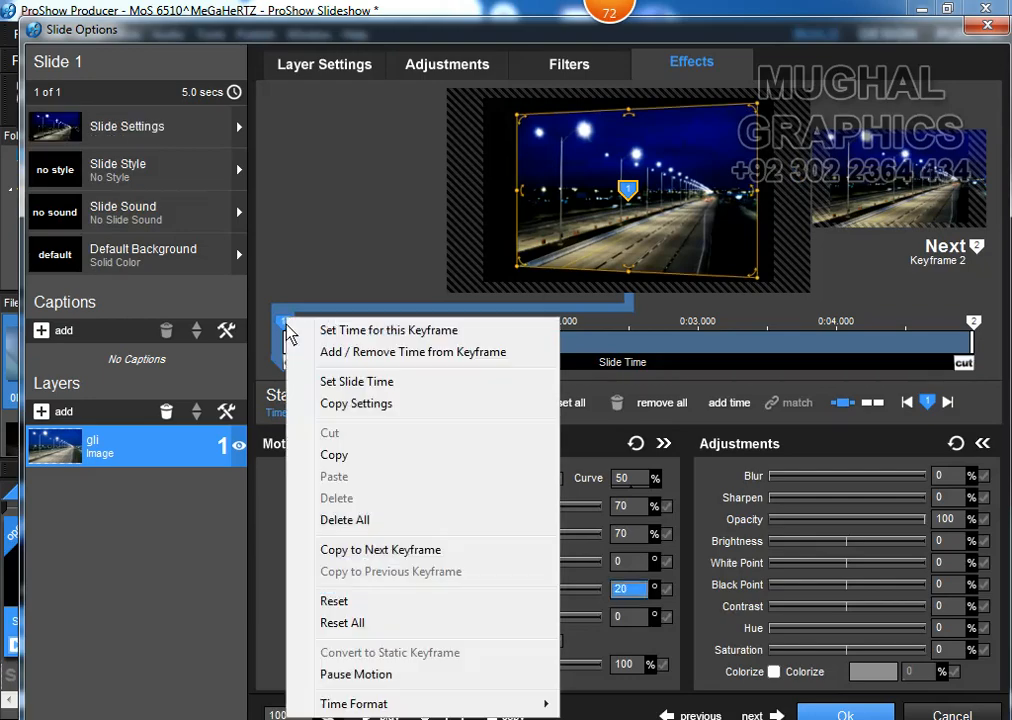
{"action": "left_click", "coordinate": [405, 550]}
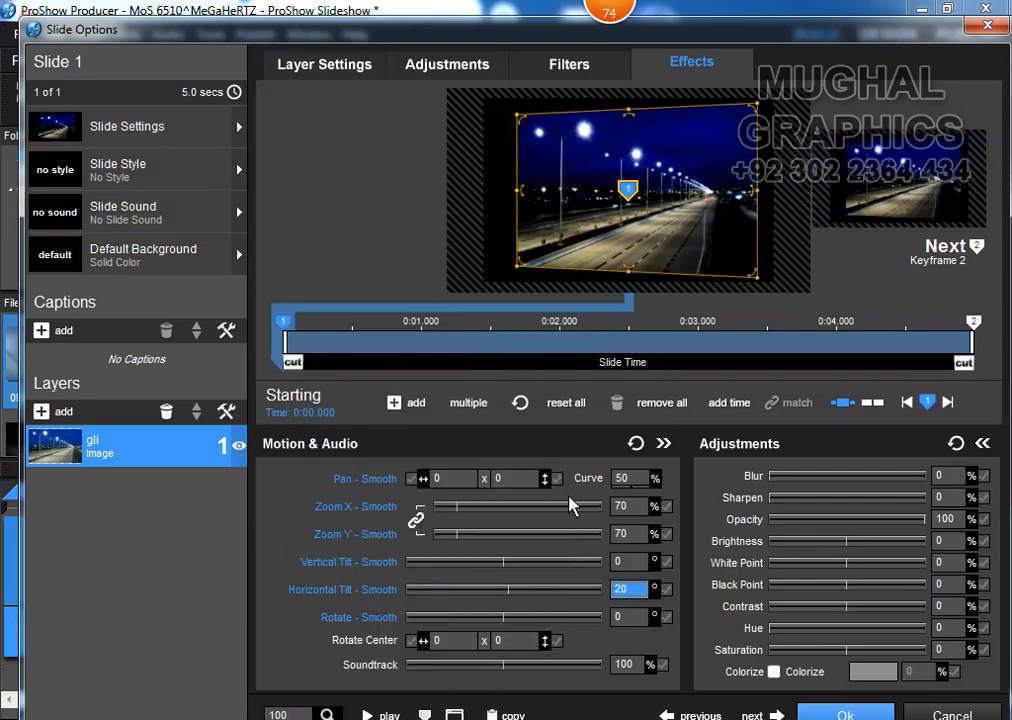
Step: Add a keyframe at 2.5 seconds on the gli layer, set its horizontal tilt to -20°, and check all keyframes
{"action": "double_click", "coordinate": [630, 345]}
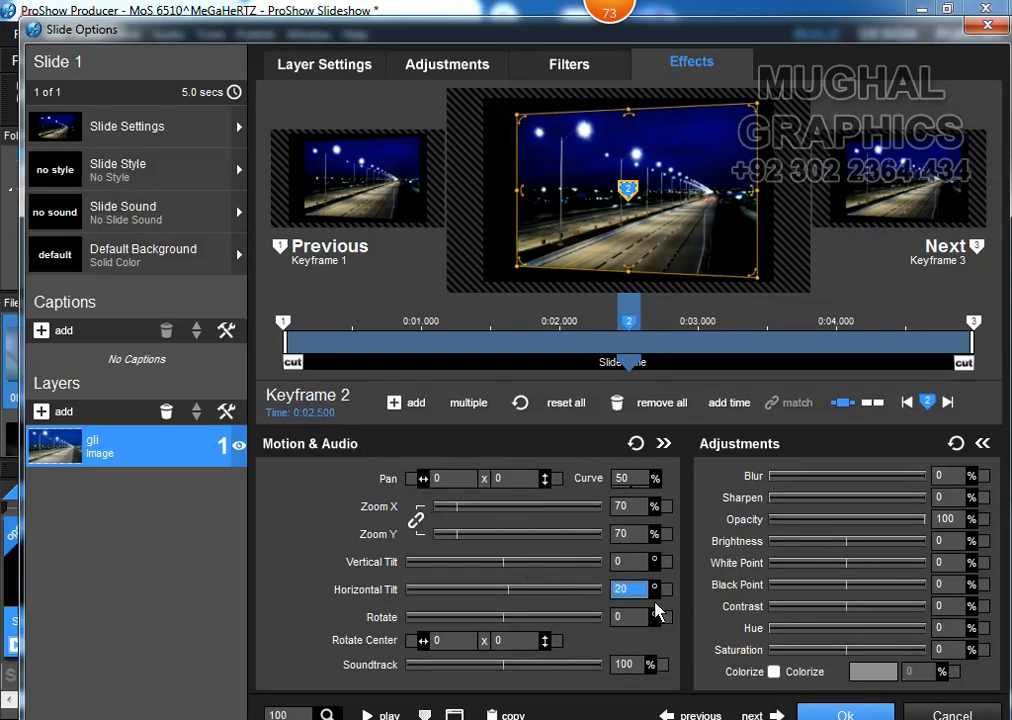
{"action": "type", "text": "-1"}
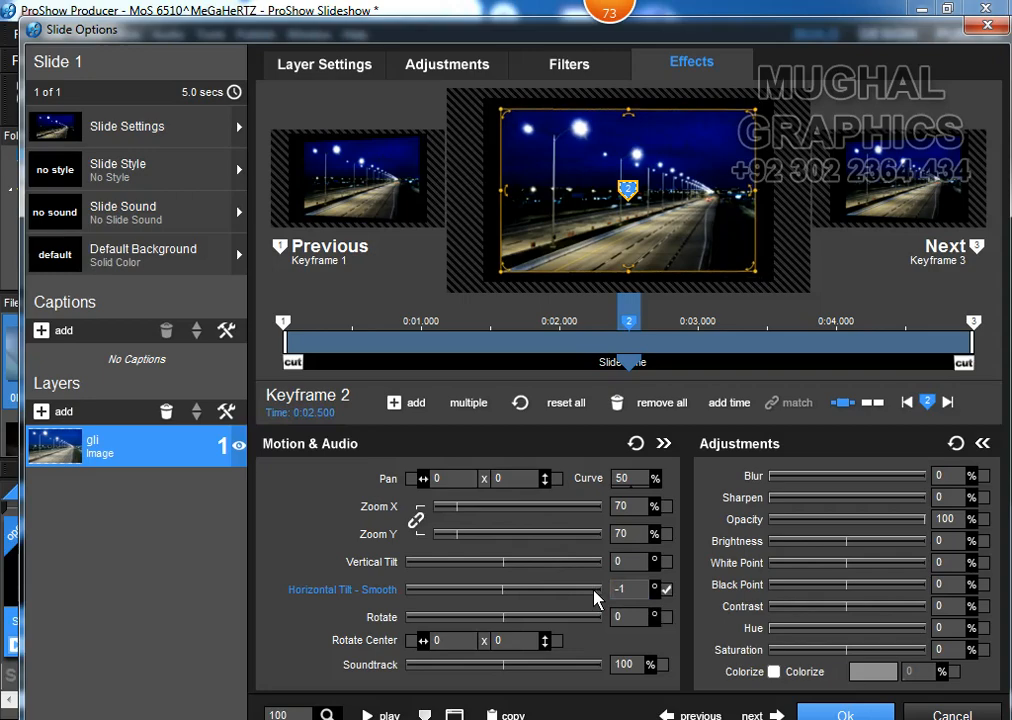
{"action": "key", "text": "BackSpace"}
{"action": "type", "text": "20"}
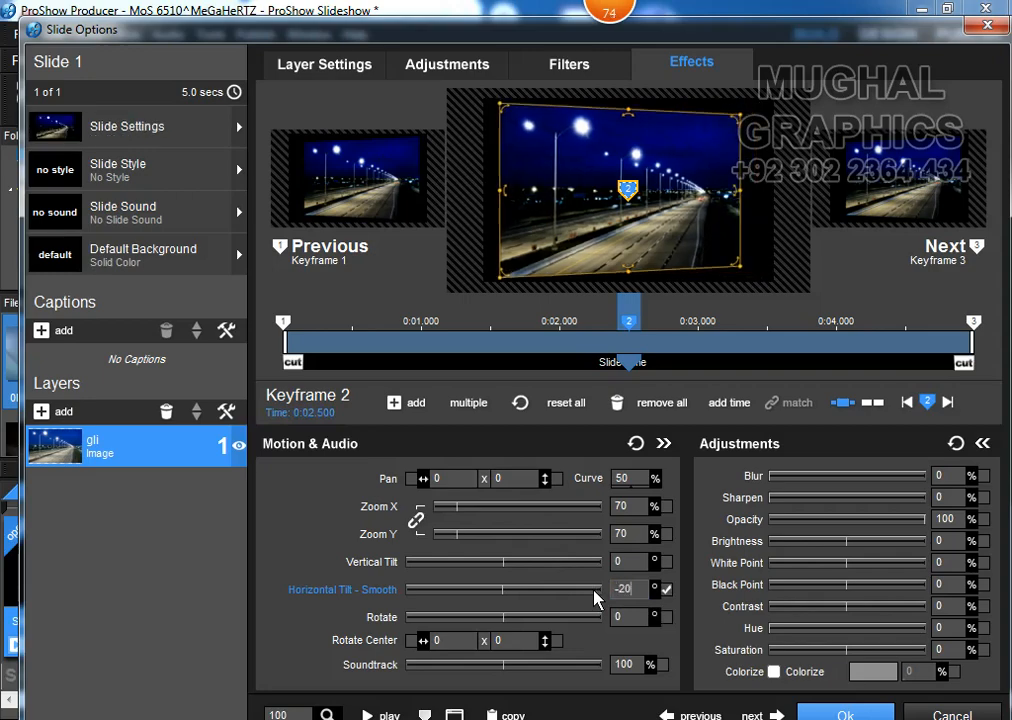
{"action": "left_click", "coordinate": [284, 323]}
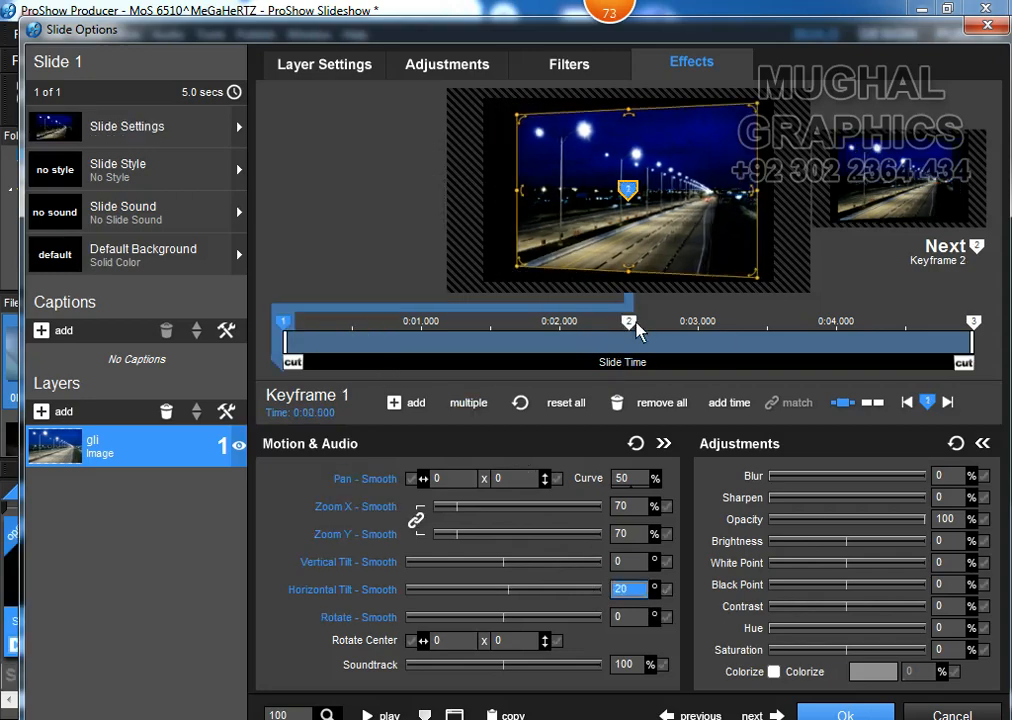
{"action": "left_click", "coordinate": [630, 325]}
{"action": "left_click", "coordinate": [978, 326]}
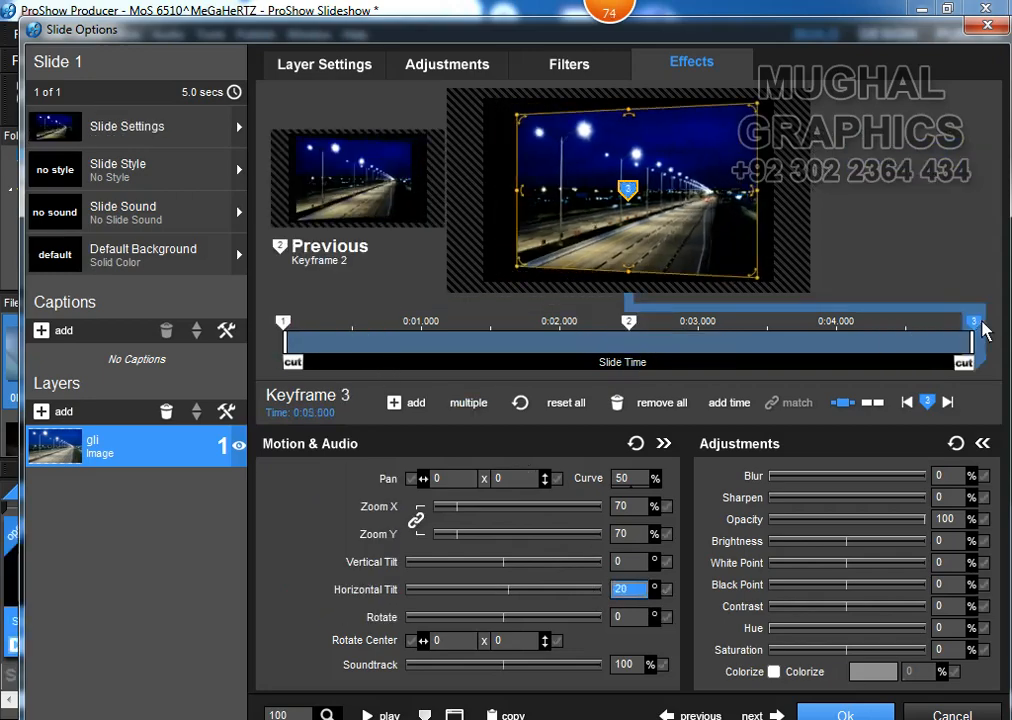
{"action": "left_click", "coordinate": [283, 328]}
Step: Add a gradient adjustment layer and set the gradient's first color stop to black
{"action": "left_click", "coordinate": [57, 411]}
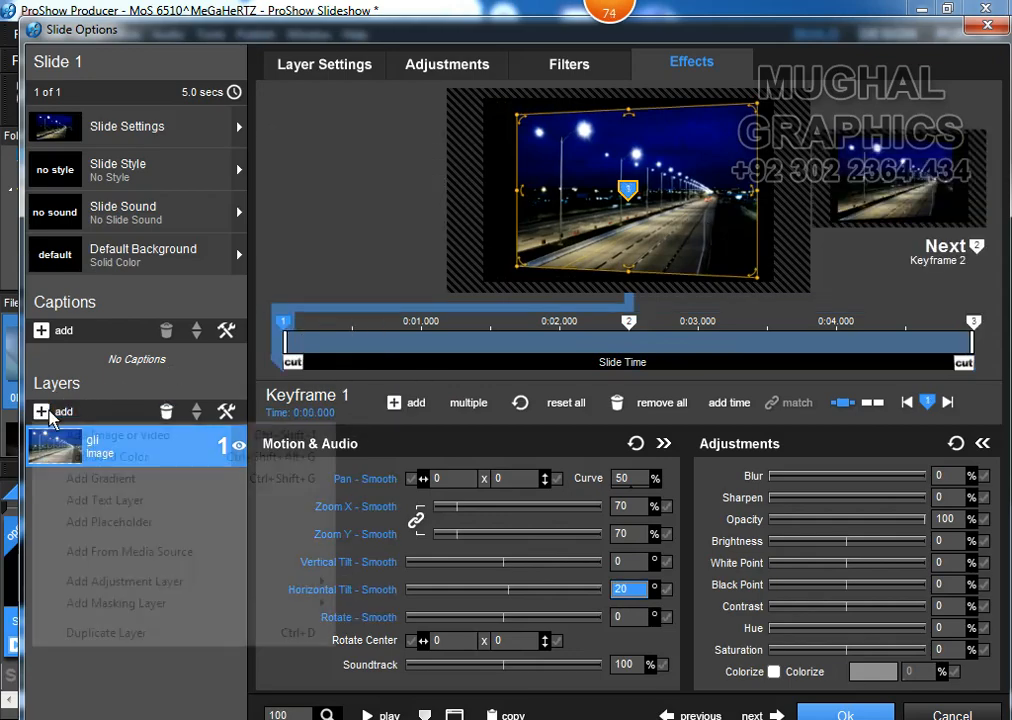
{"action": "mouse_move", "coordinate": [160, 581]}
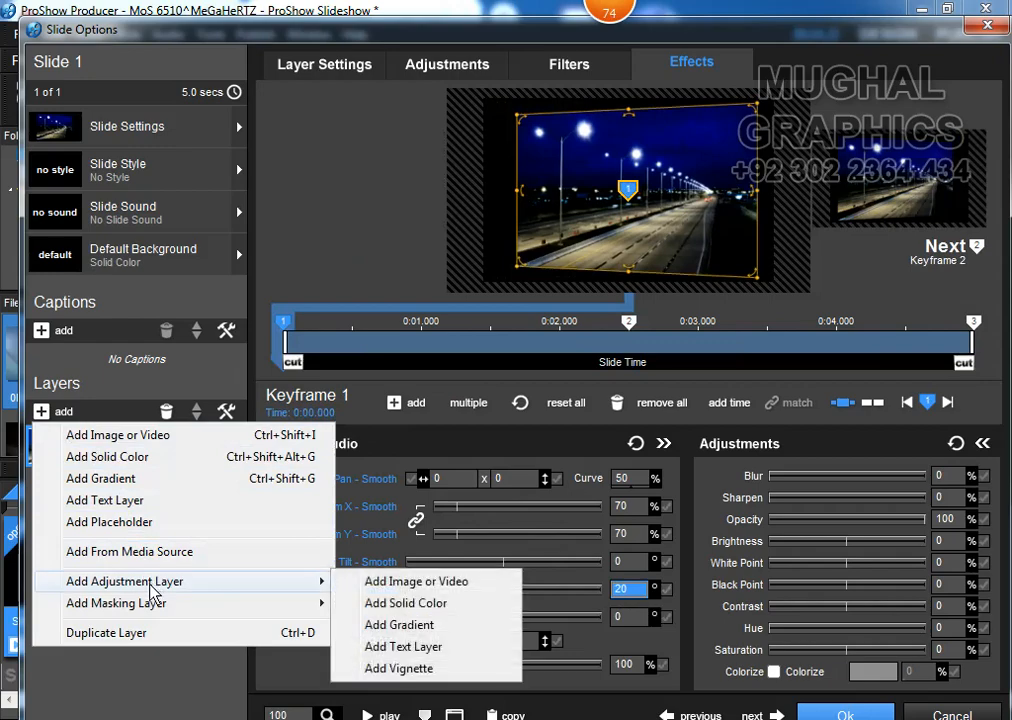
{"action": "left_click", "coordinate": [415, 625]}
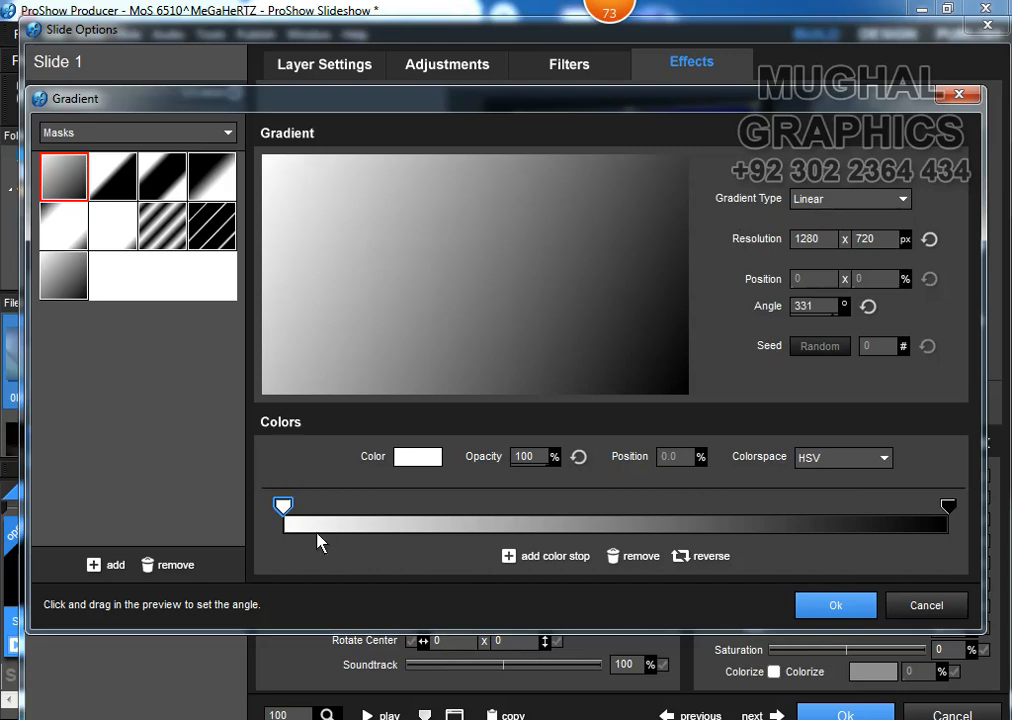
{"action": "left_click", "coordinate": [412, 460]}
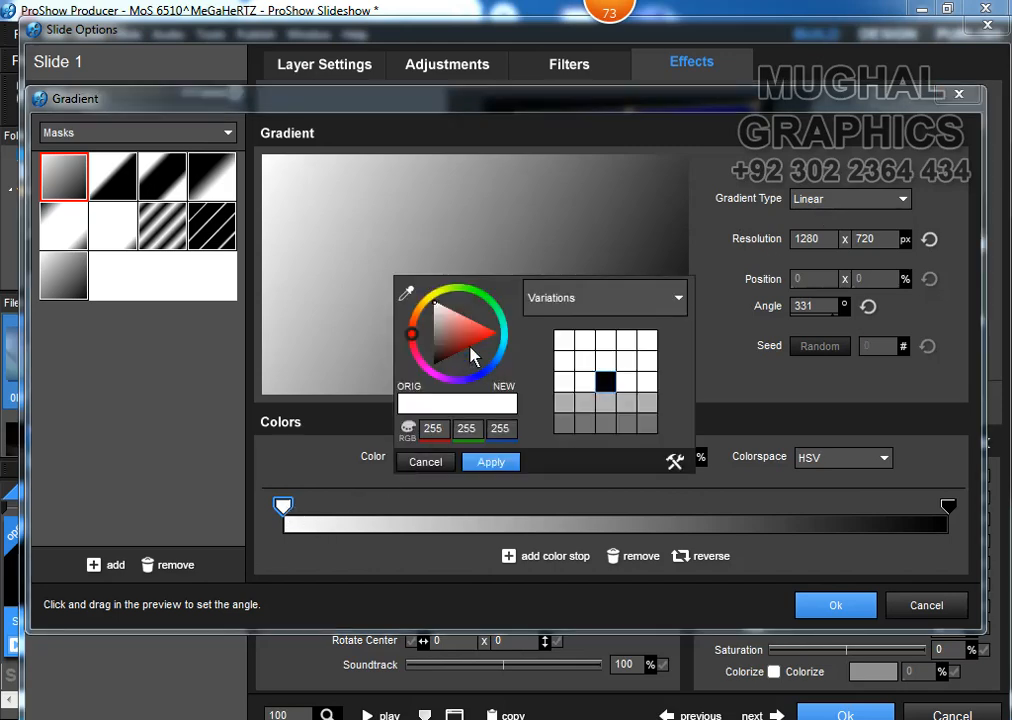
{"action": "mouse_move", "coordinate": [474, 355]}
{"action": "left_mouse_down"}
{"action": "mouse_move", "coordinate": [440, 361]}
{"action": "mouse_move", "coordinate": [421, 385]}
{"action": "left_mouse_up"}
{"action": "left_click", "coordinate": [493, 462]}
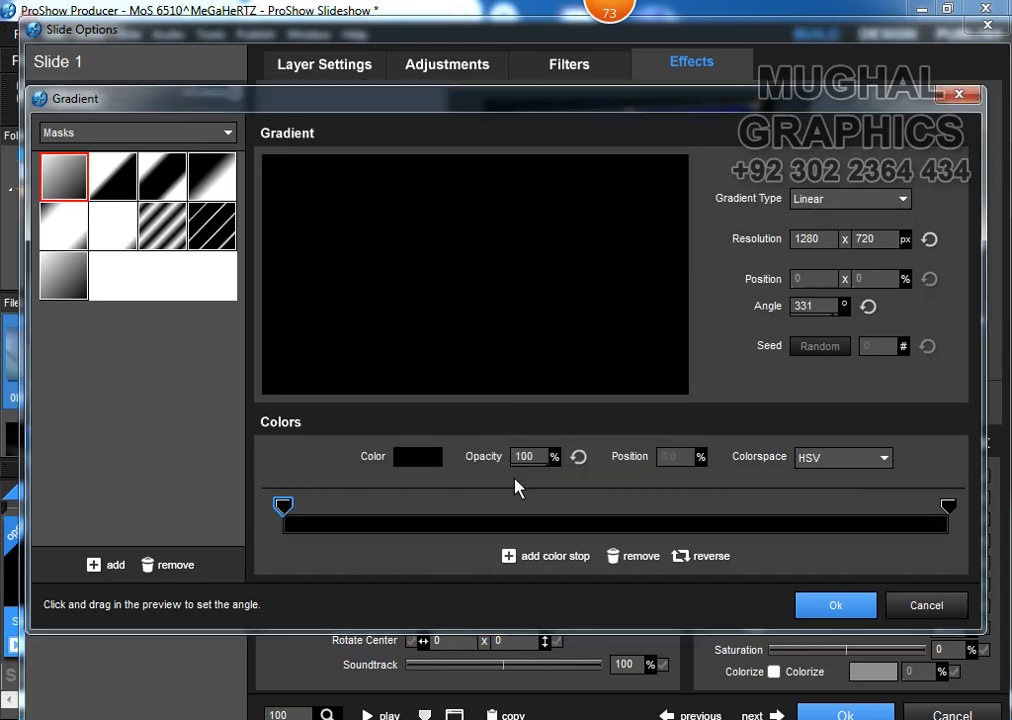
Step: Add a white color stop at 50% and create the gradient with its angle set to 0°
{"action": "left_click", "coordinate": [612, 520]}
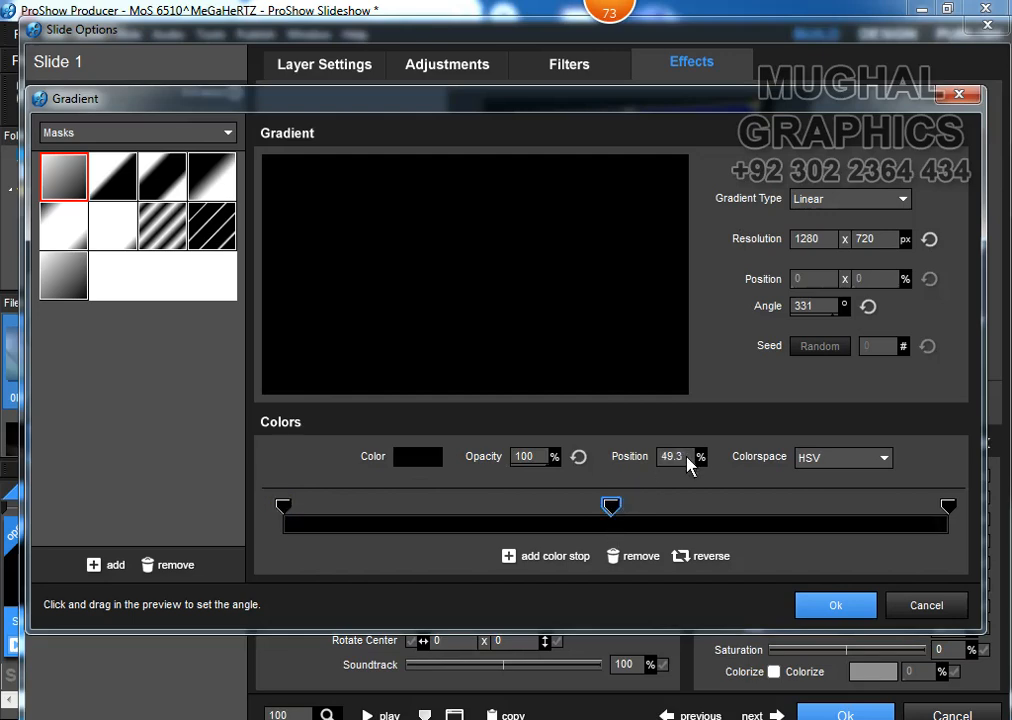
{"action": "left_click_drag", "start_coordinate": [686, 457], "coordinate": [637, 457]}
{"action": "type", "text": "50"}
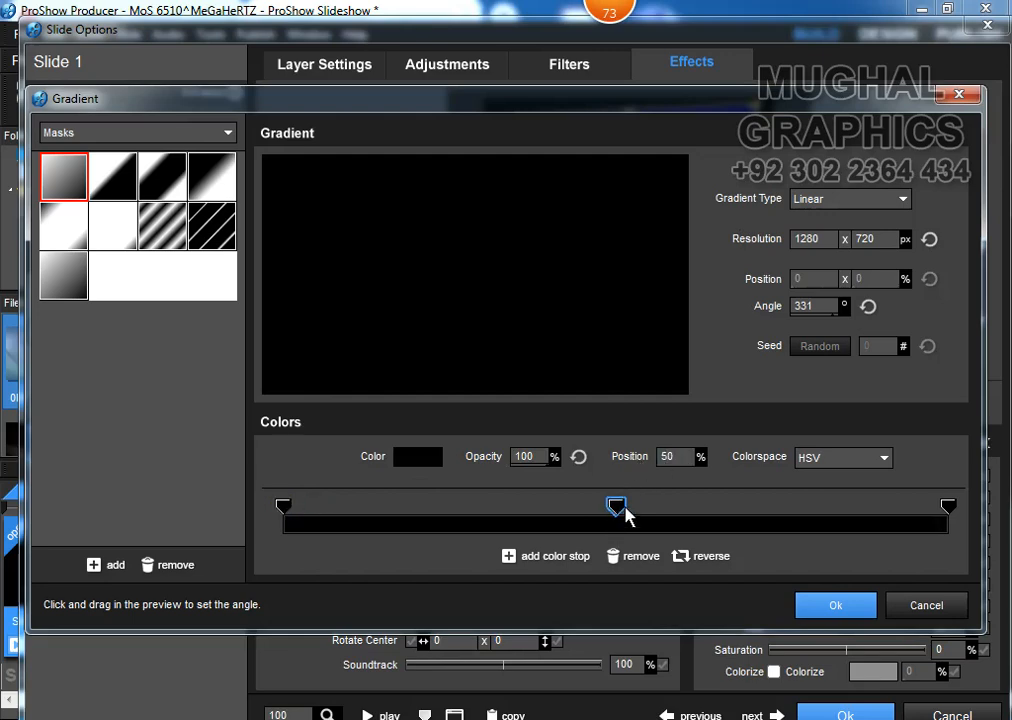
{"action": "left_click", "coordinate": [420, 460]}
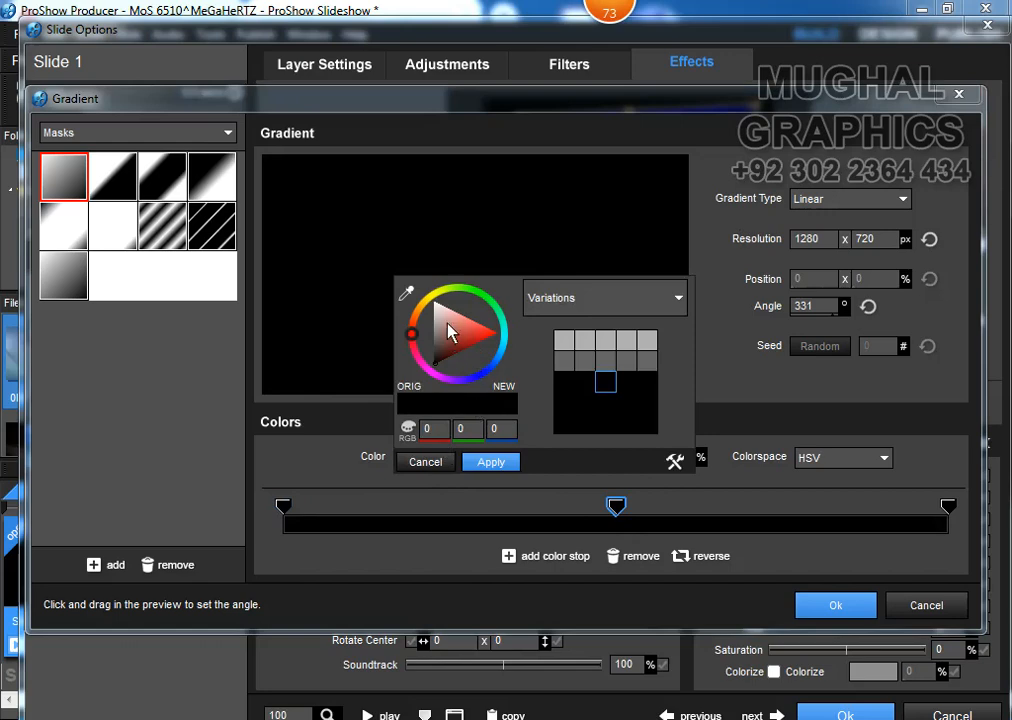
{"action": "left_click_drag", "start_coordinate": [449, 333], "coordinate": [431, 296]}
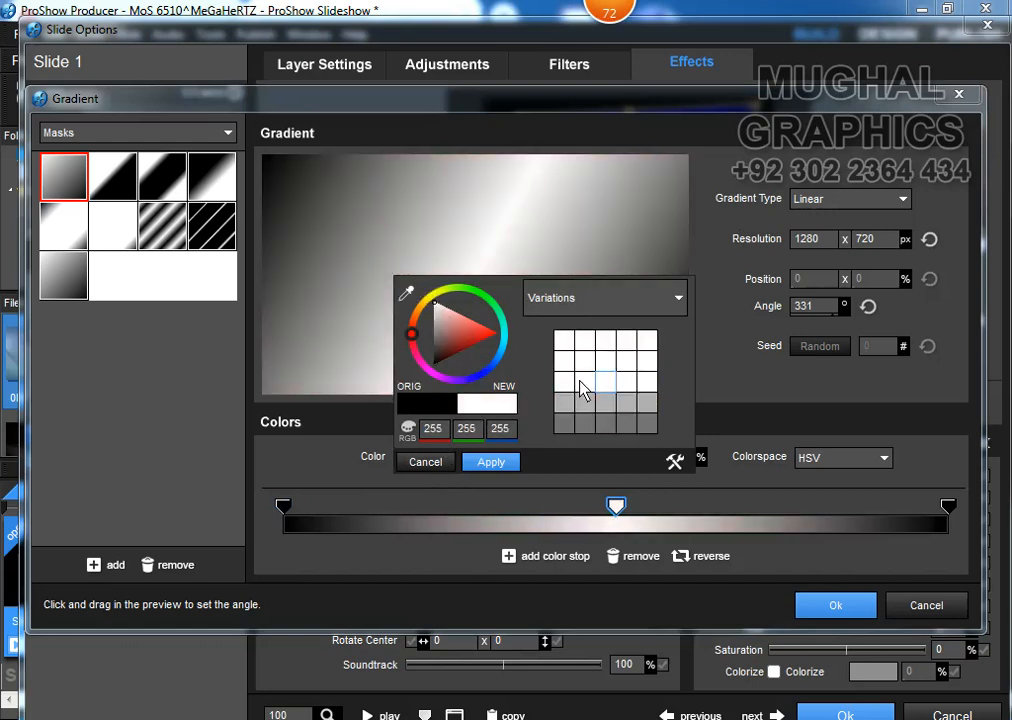
{"action": "left_click", "coordinate": [491, 462]}
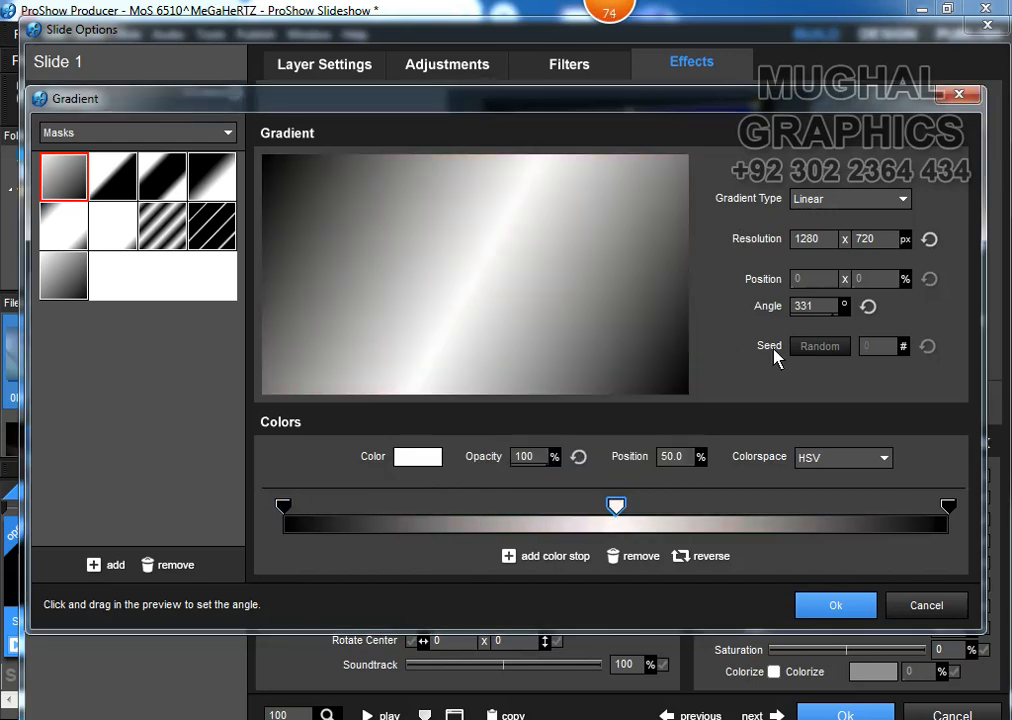
{"action": "left_click_drag", "start_coordinate": [818, 309], "coordinate": [693, 334]}
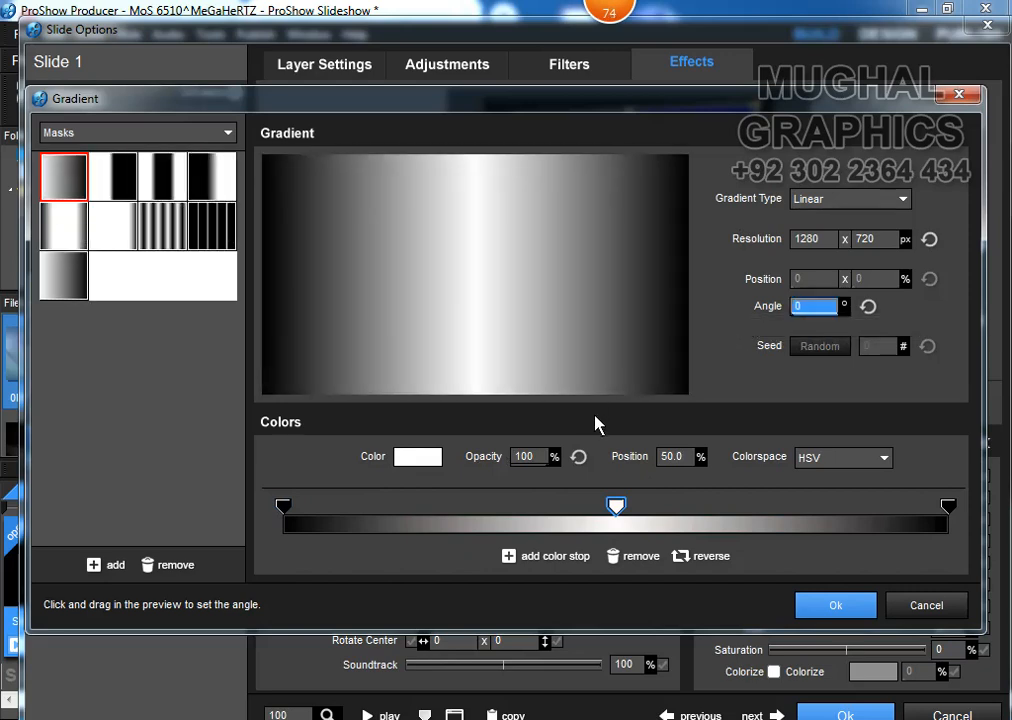
{"action": "left_click", "coordinate": [836, 607]}
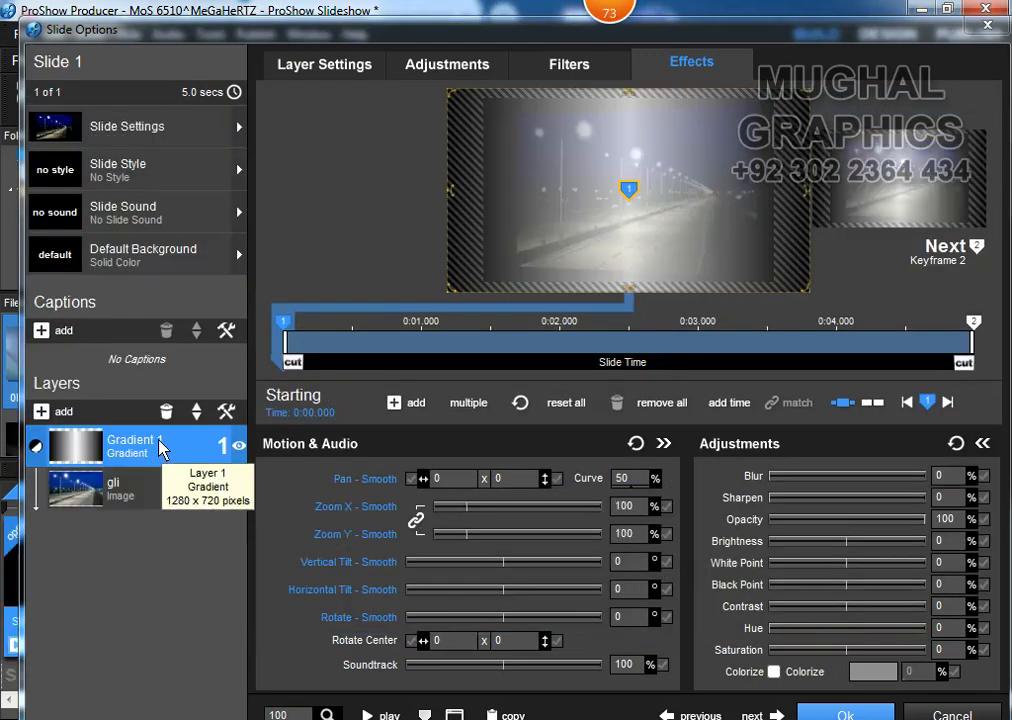
{"action": "left_click", "coordinate": [443, 72]}
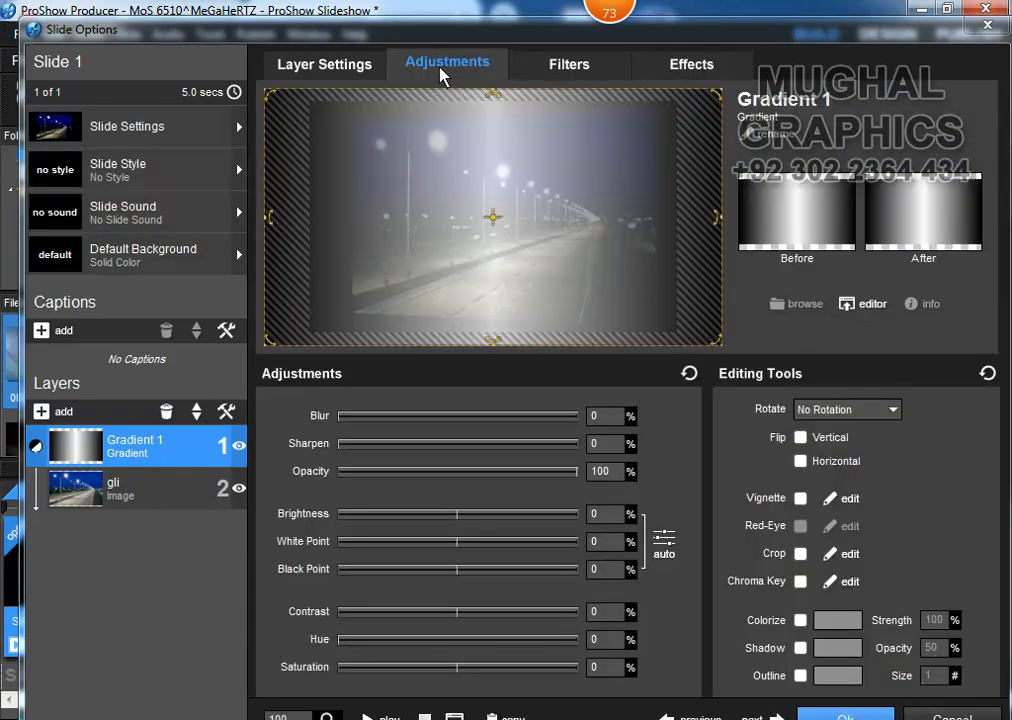
{"action": "left_click", "coordinate": [348, 74]}
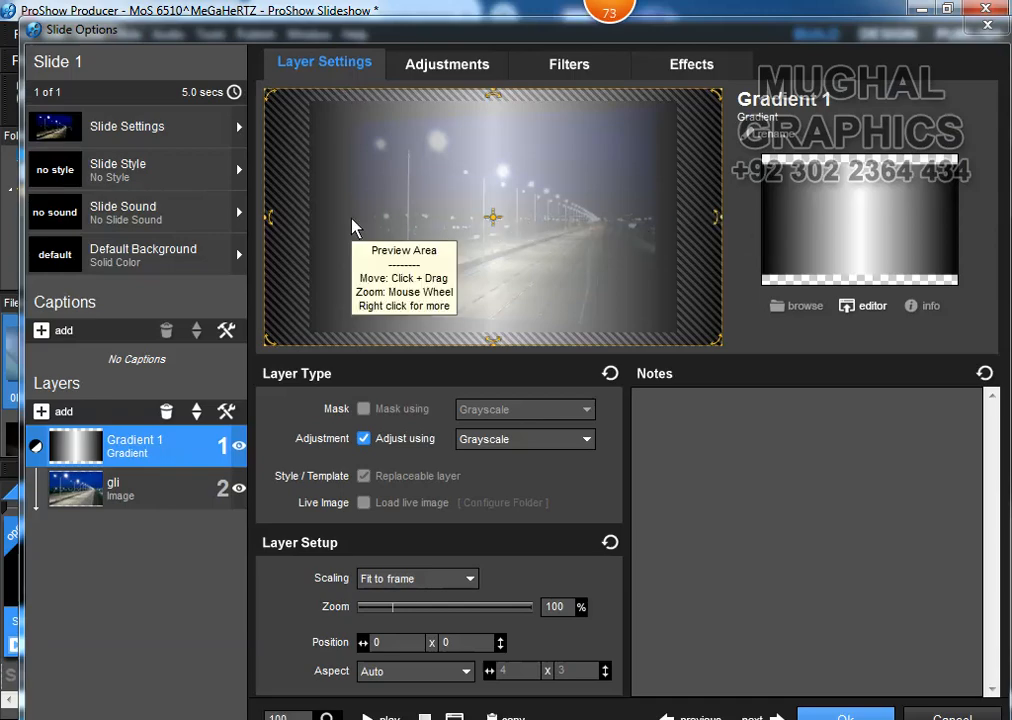
{"action": "left_click", "coordinate": [678, 64]}
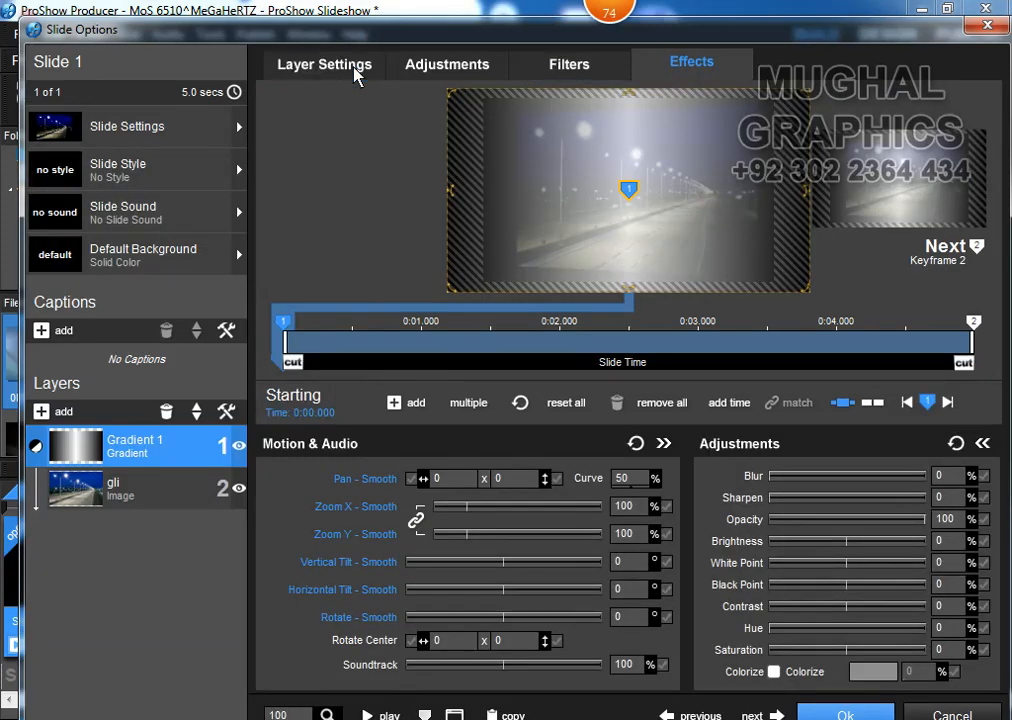
{"action": "left_click", "coordinate": [366, 70]}
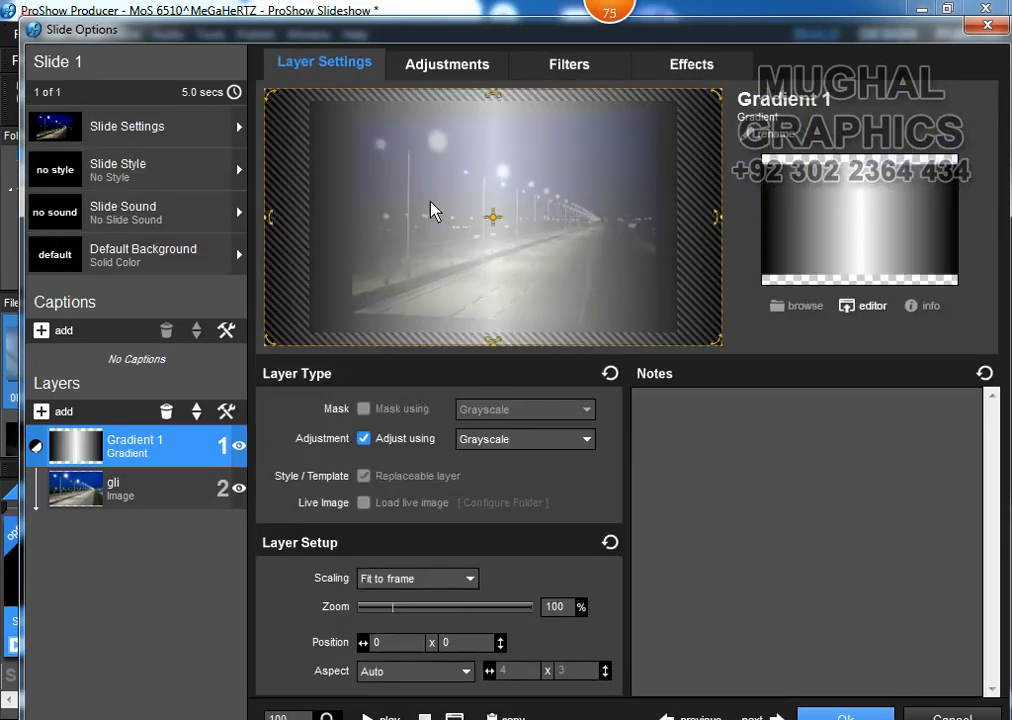
Step: Set the horizontal pan of the gradient layer's starting keyframe to 75 and copy its settings to the next keyframe
{"action": "left_click", "coordinate": [711, 78]}
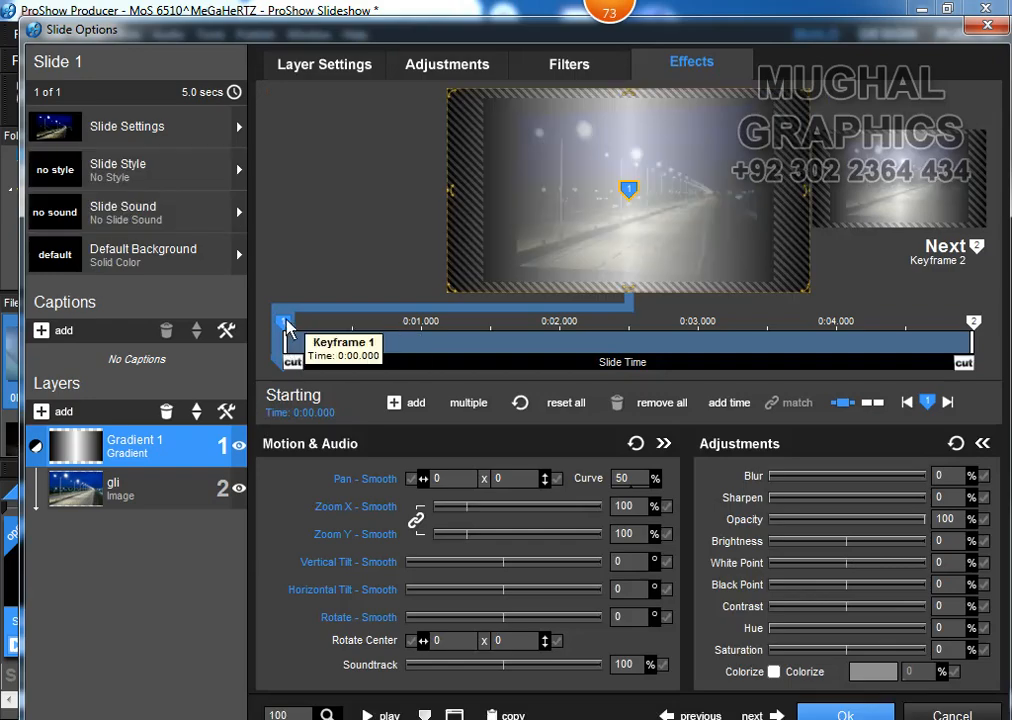
{"action": "left_click", "coordinate": [453, 484]}
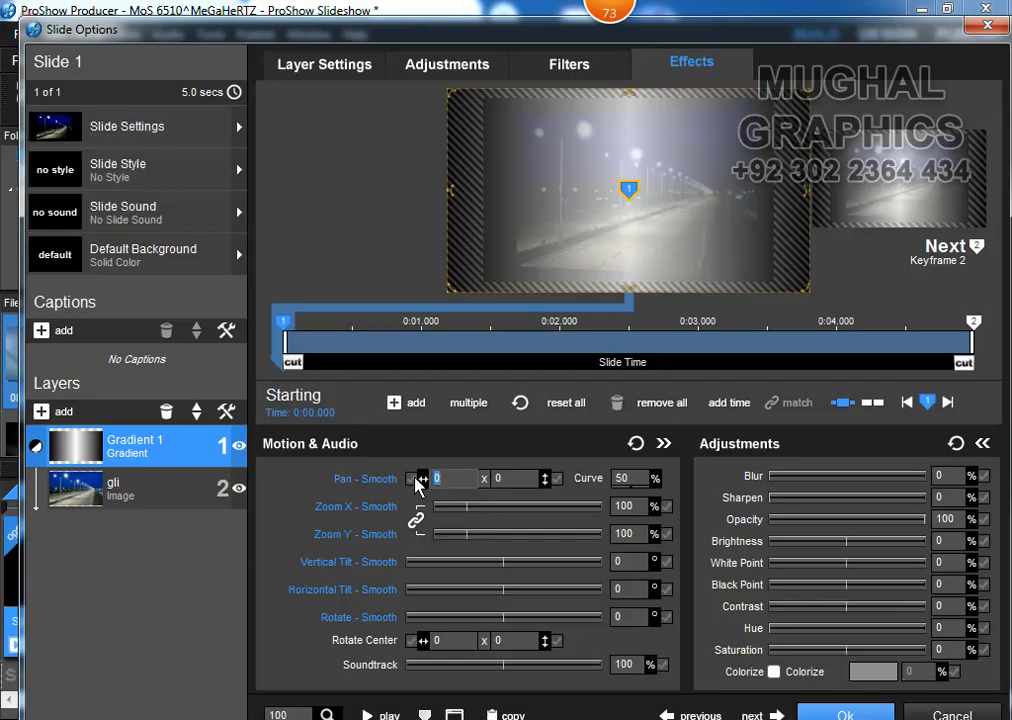
{"action": "type", "text": "75"}
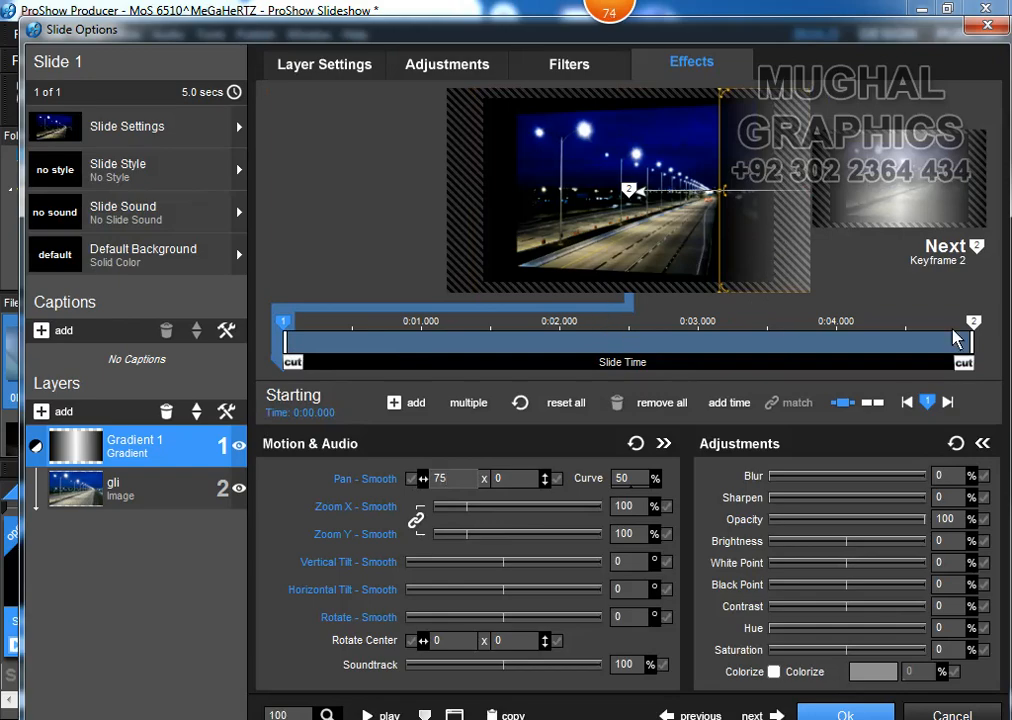
{"action": "left_click", "coordinate": [975, 322]}
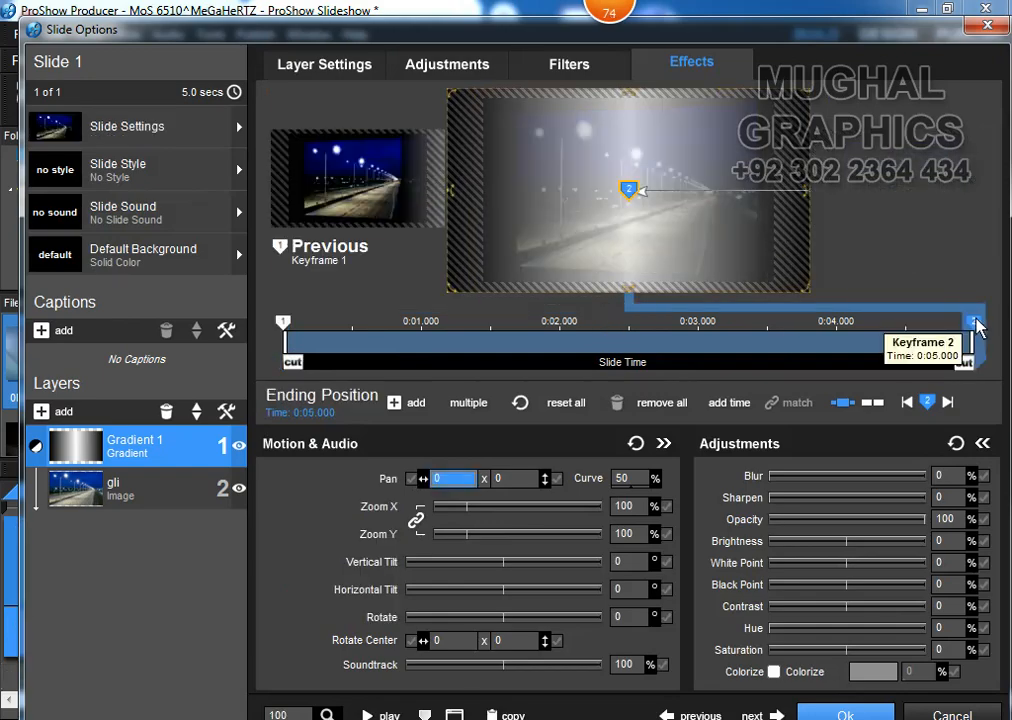
{"action": "left_click", "coordinate": [287, 324]}
{"action": "right_click", "coordinate": [287, 324]}
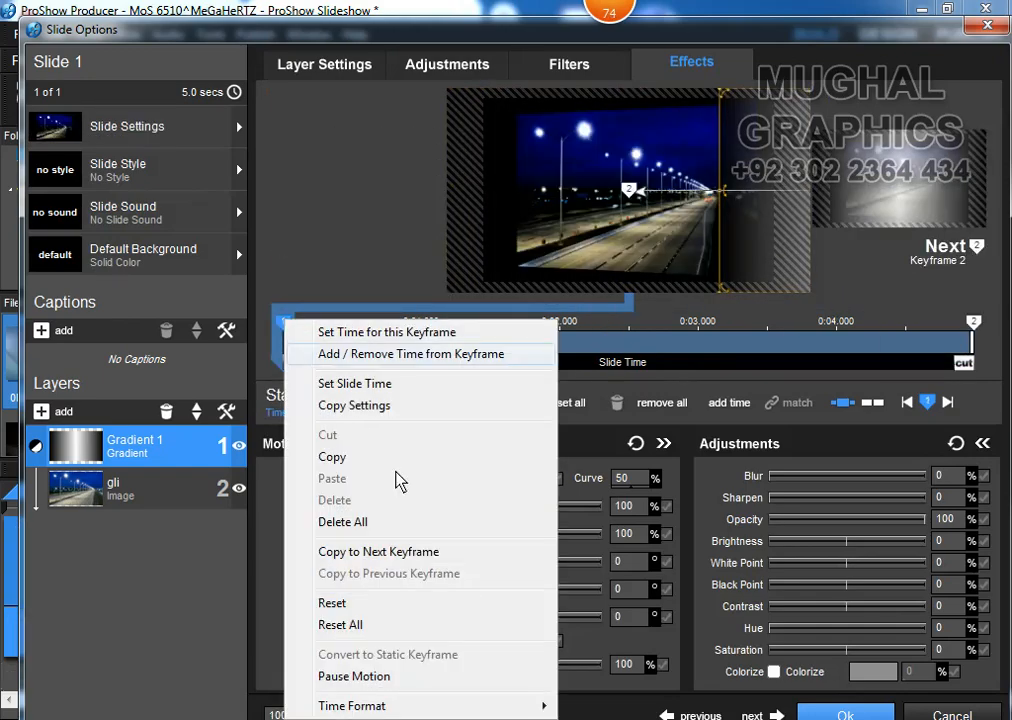
{"action": "left_click", "coordinate": [409, 554]}
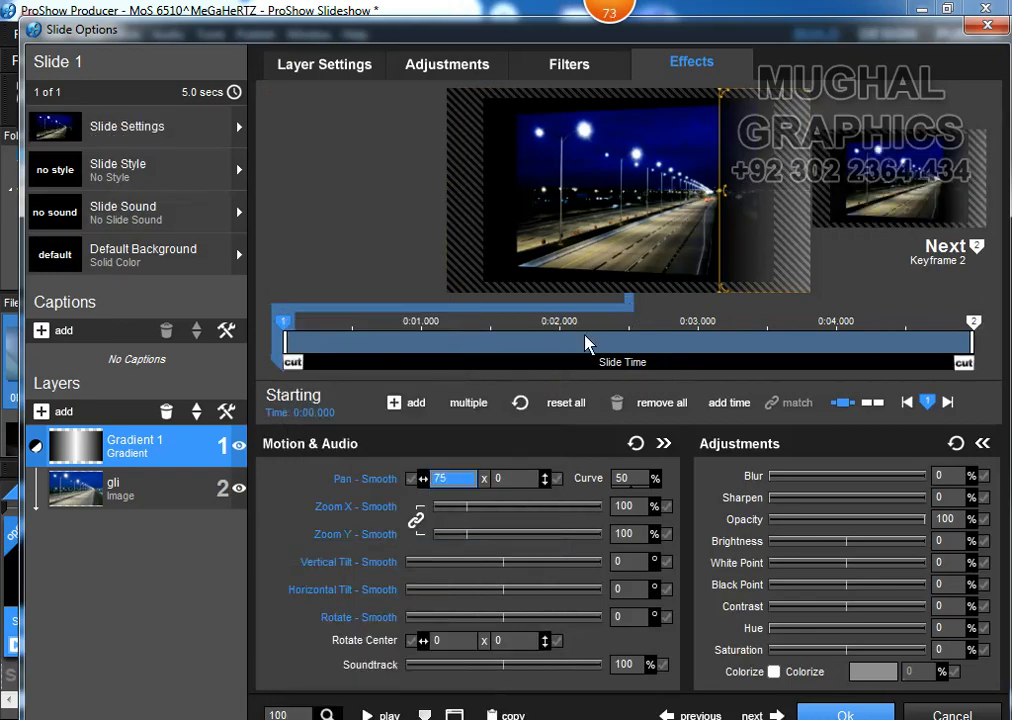
Step: Add a keyframe at 2.5 seconds on the gradient layer, set its horizontal pan to -75, and check all keyframes
{"action": "double_click", "coordinate": [636, 343]}
{"action": "left_click", "coordinate": [333, 416]}
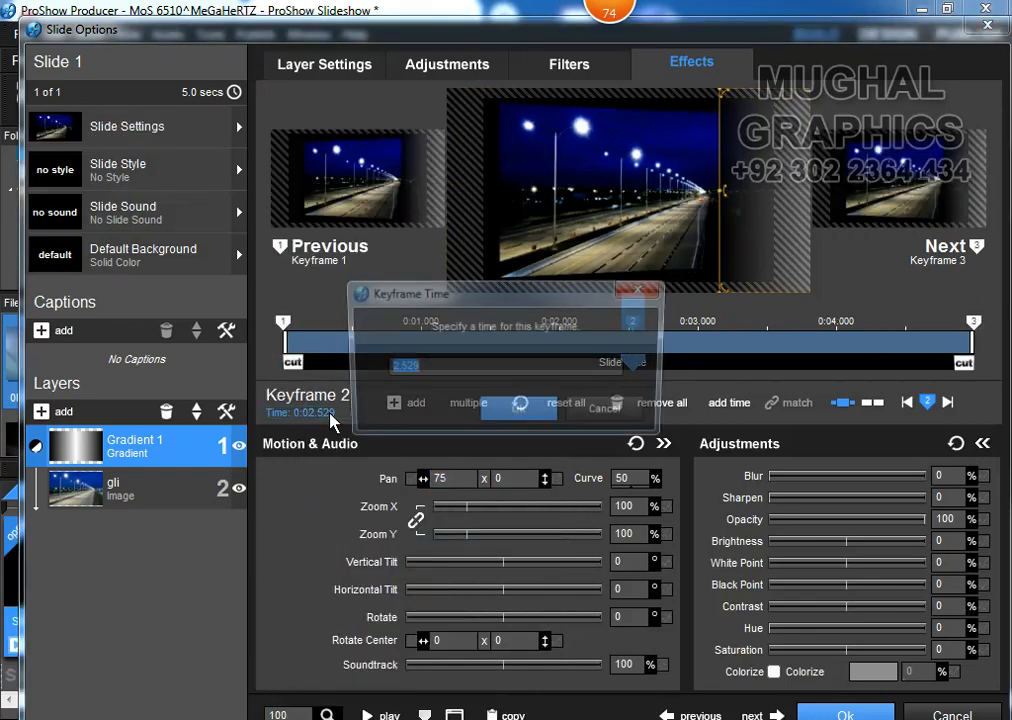
{"action": "type", "text": "2.5"}
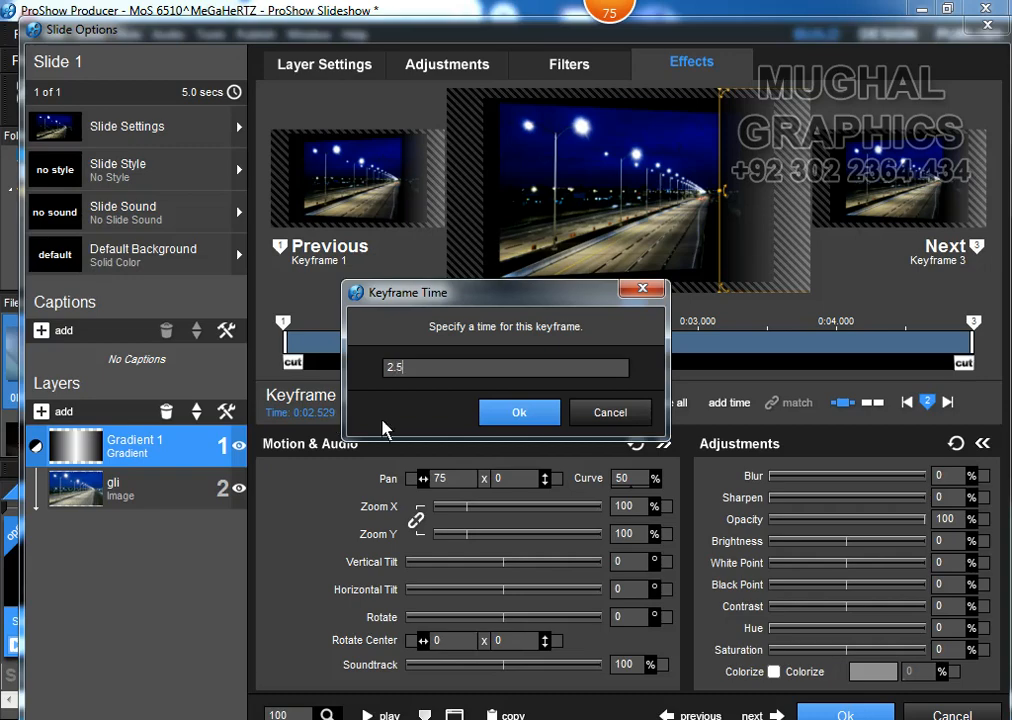
{"action": "left_click", "coordinate": [519, 412]}
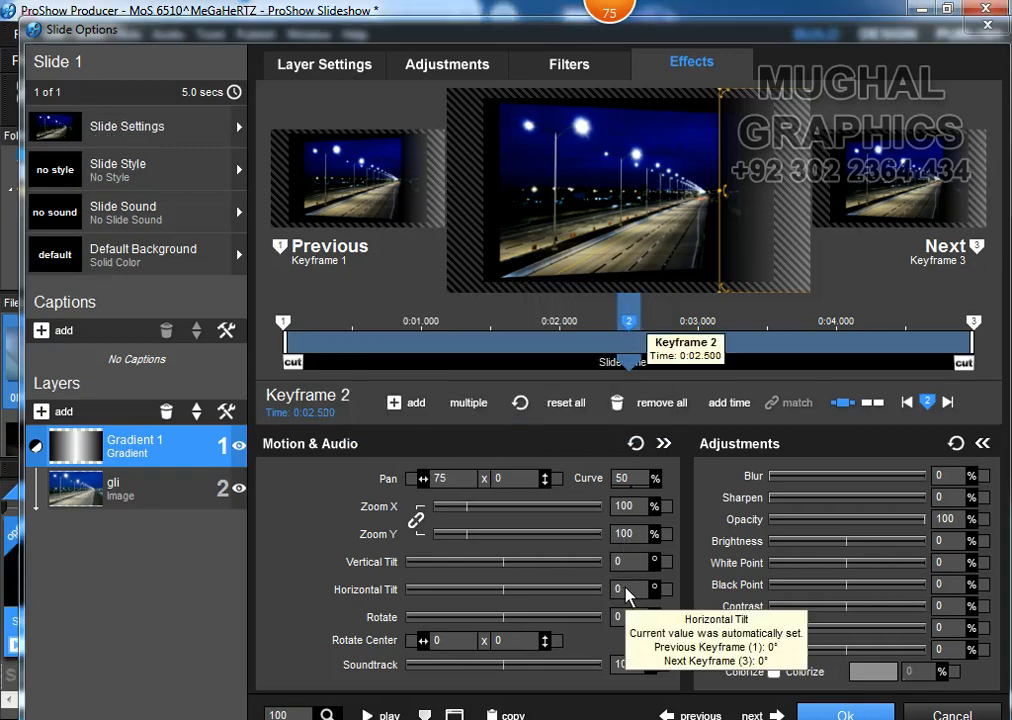
{"action": "left_click", "coordinate": [440, 478]}
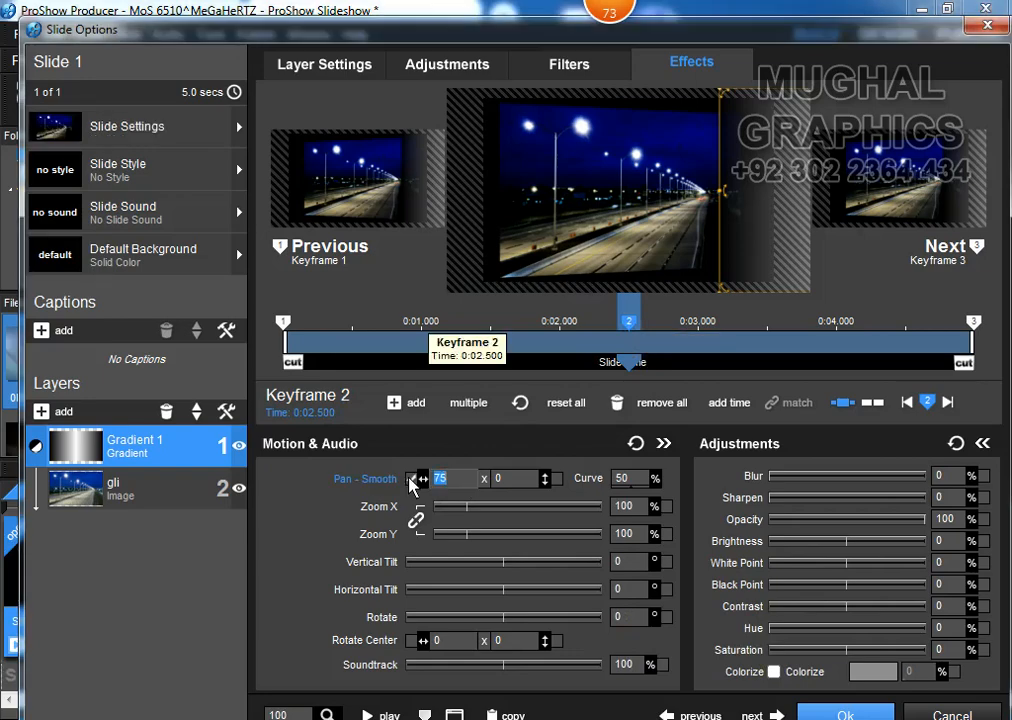
{"action": "type", "text": "-75"}
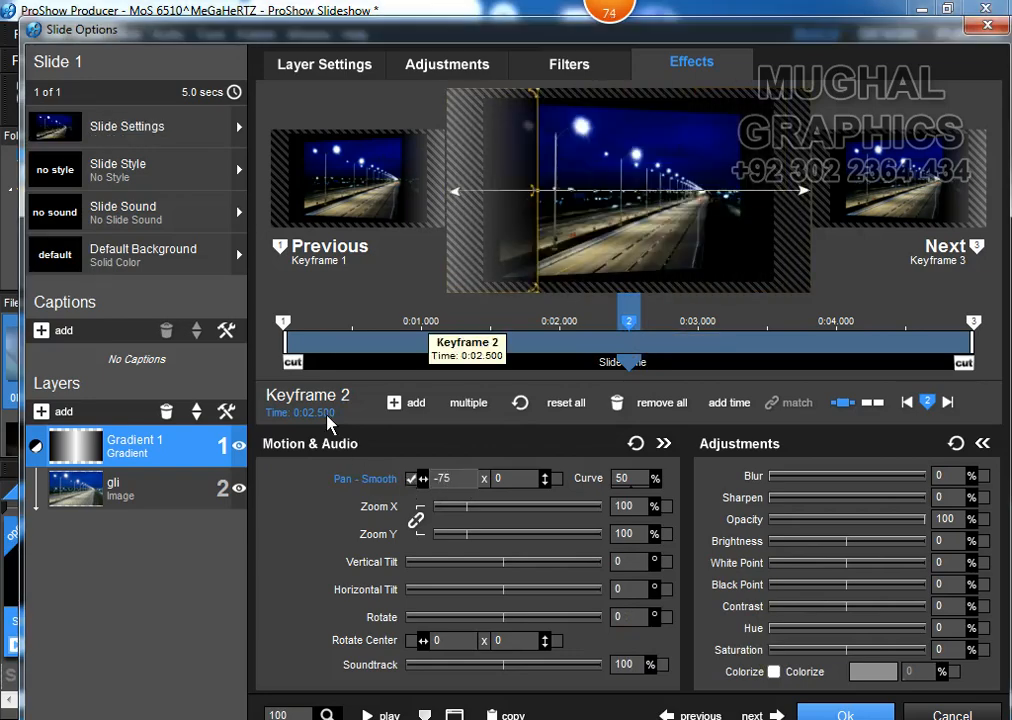
{"action": "left_click", "coordinate": [284, 322]}
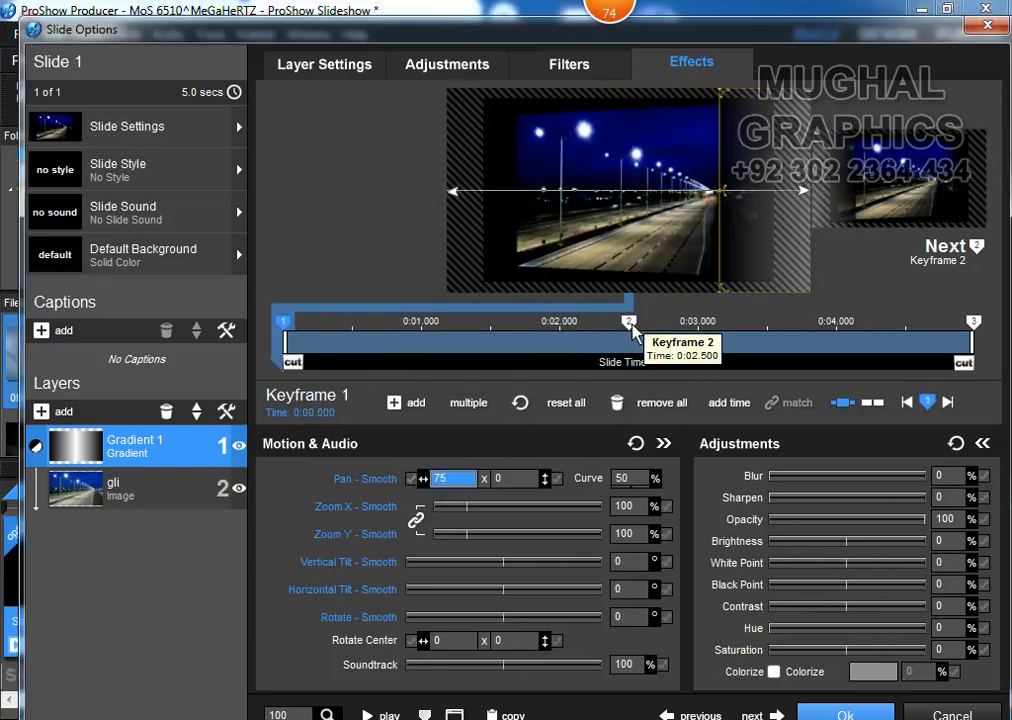
{"action": "left_click", "coordinate": [628, 320]}
{"action": "left_click", "coordinate": [975, 325]}
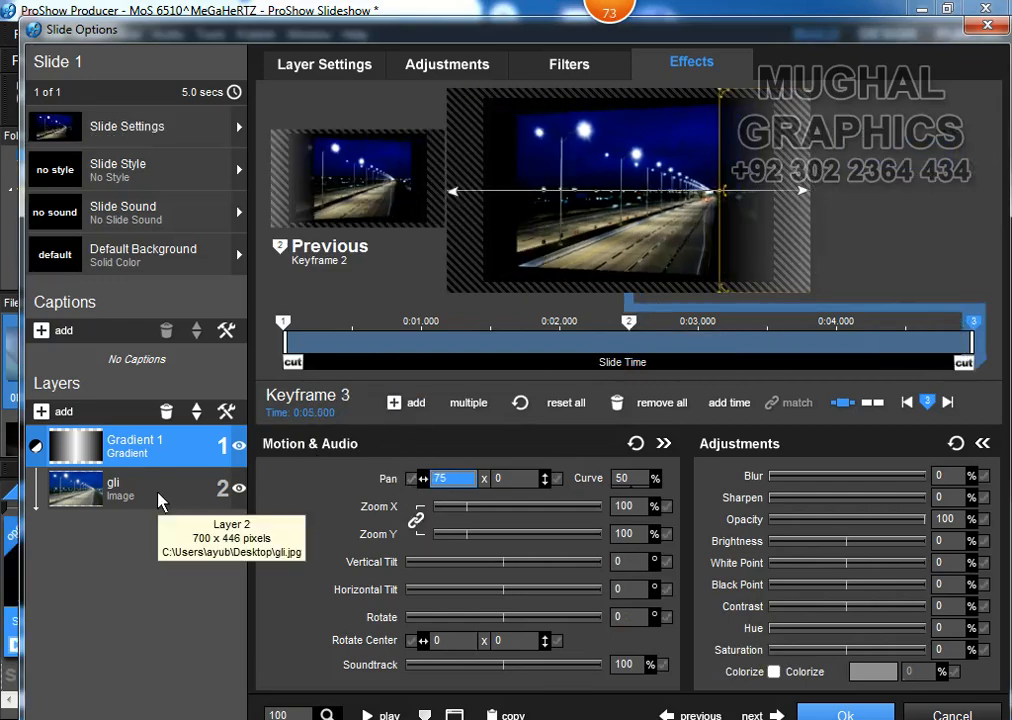
Step: Set the gradient layer's brightness to 75% and contrast to 25%, and preview the slide
{"action": "left_click", "coordinate": [450, 79]}
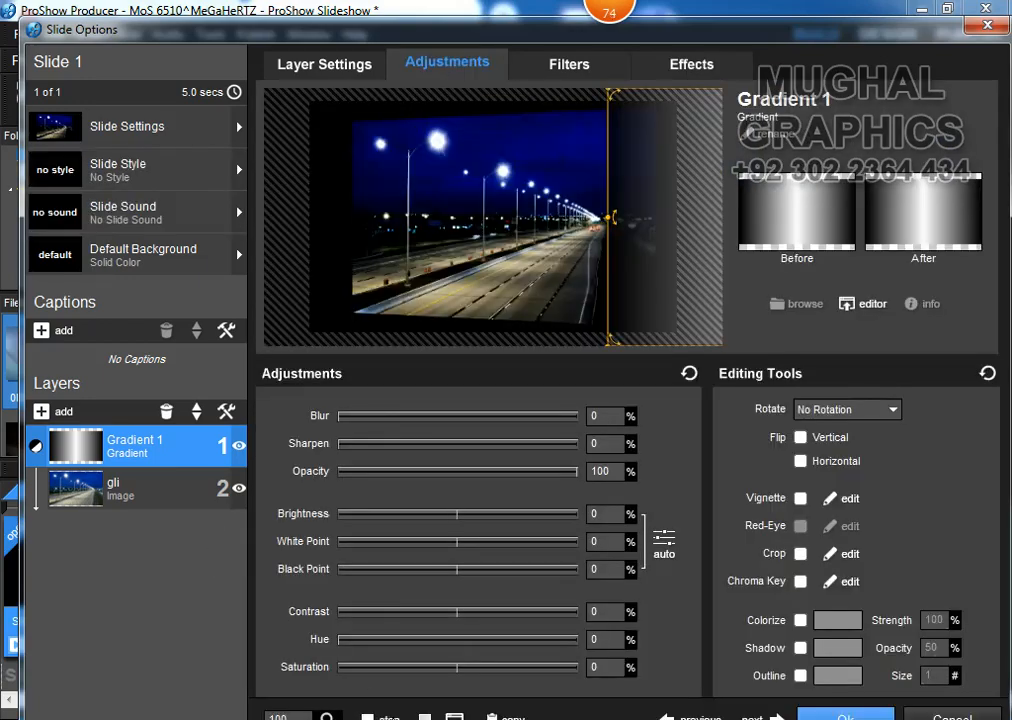
{"action": "left_click", "coordinate": [368, 717]}
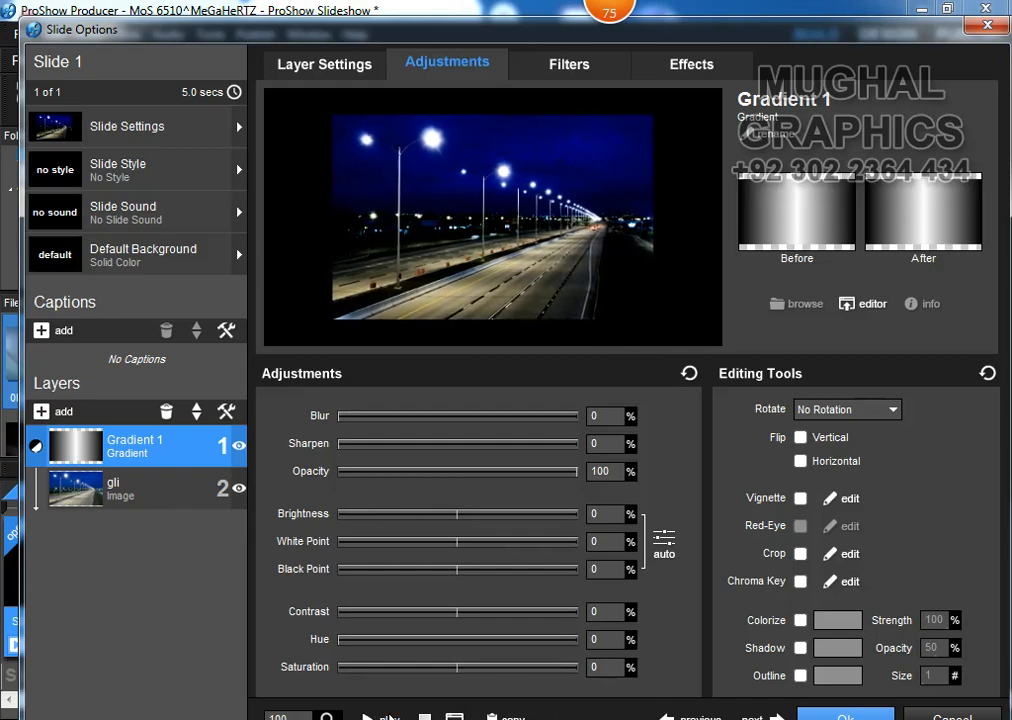
{"action": "left_click", "coordinate": [389, 716]}
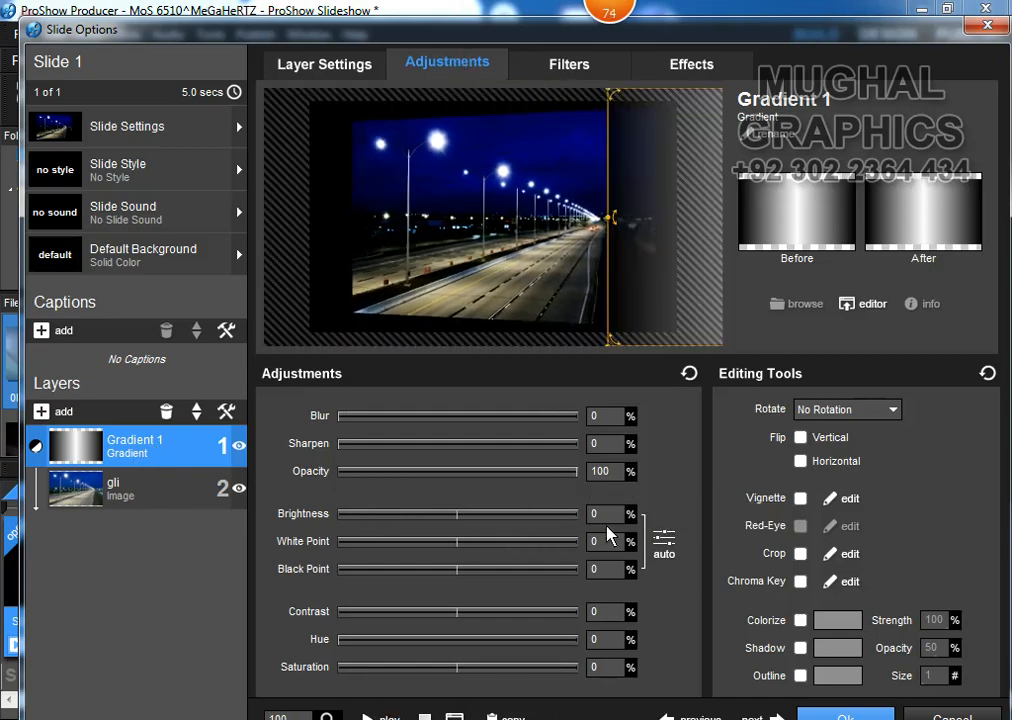
{"action": "type", "text": "5"}
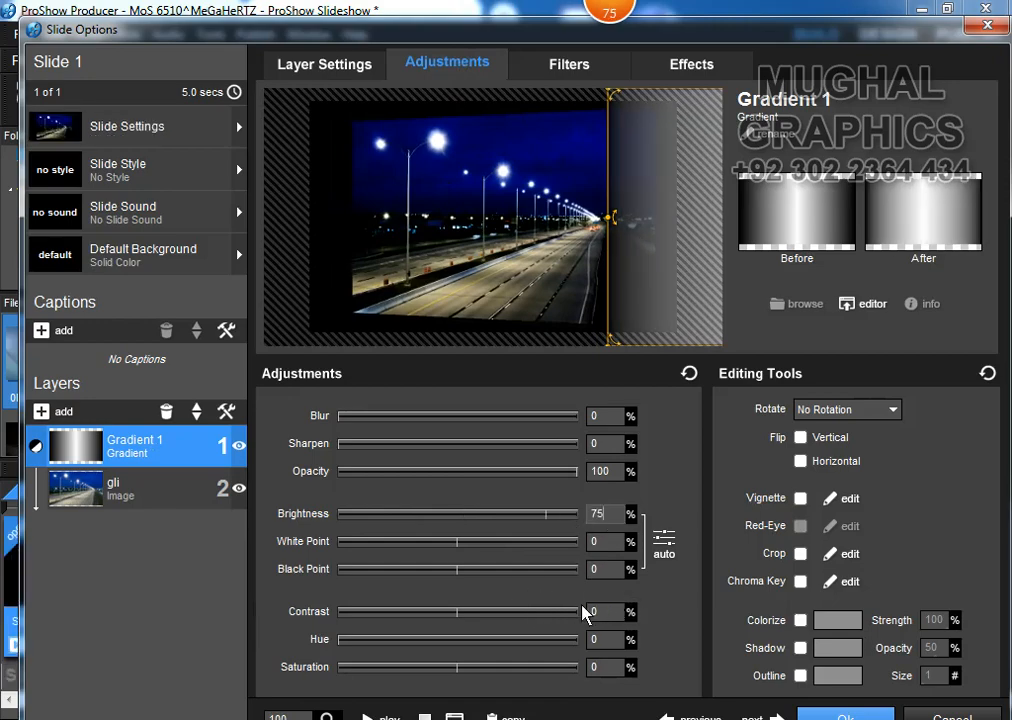
{"action": "type", "text": "25"}
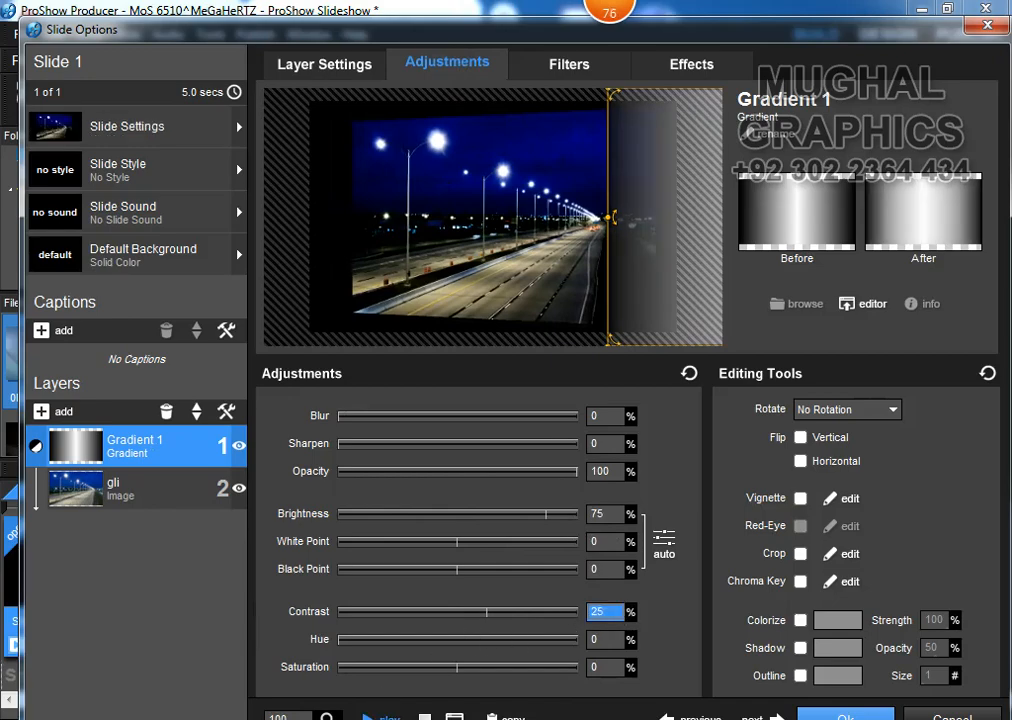
{"action": "left_click", "coordinate": [367, 716]}
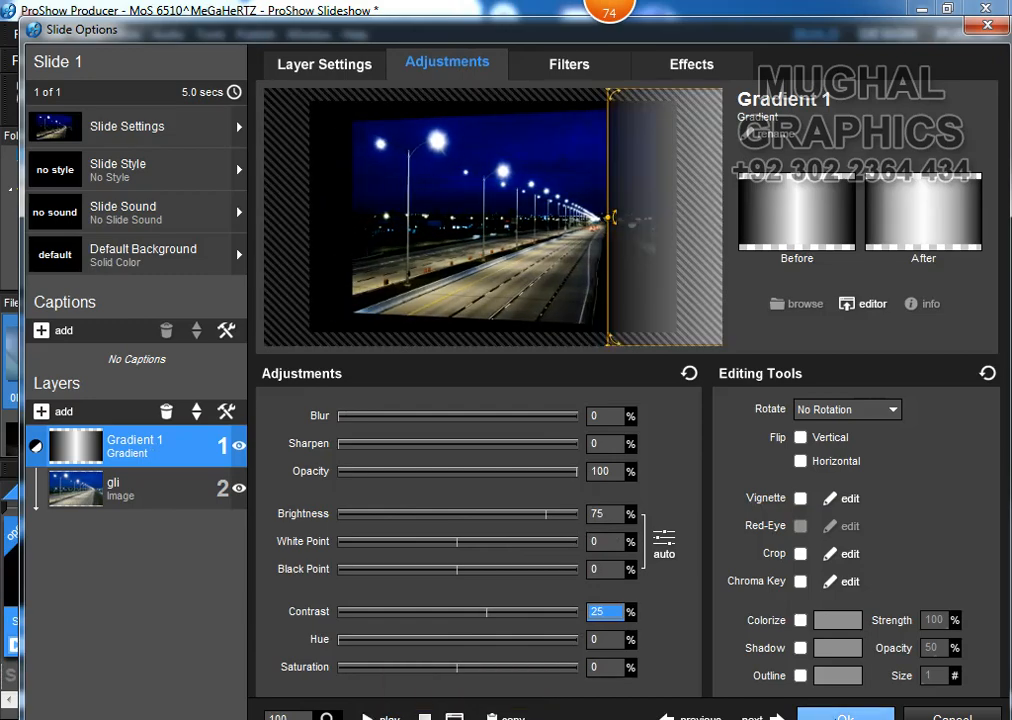
Step: Apply the slide option changes and play the slide in the main preview
{"action": "left_click", "coordinate": [845, 715]}
{"action": "left_click", "coordinate": [333, 455]}
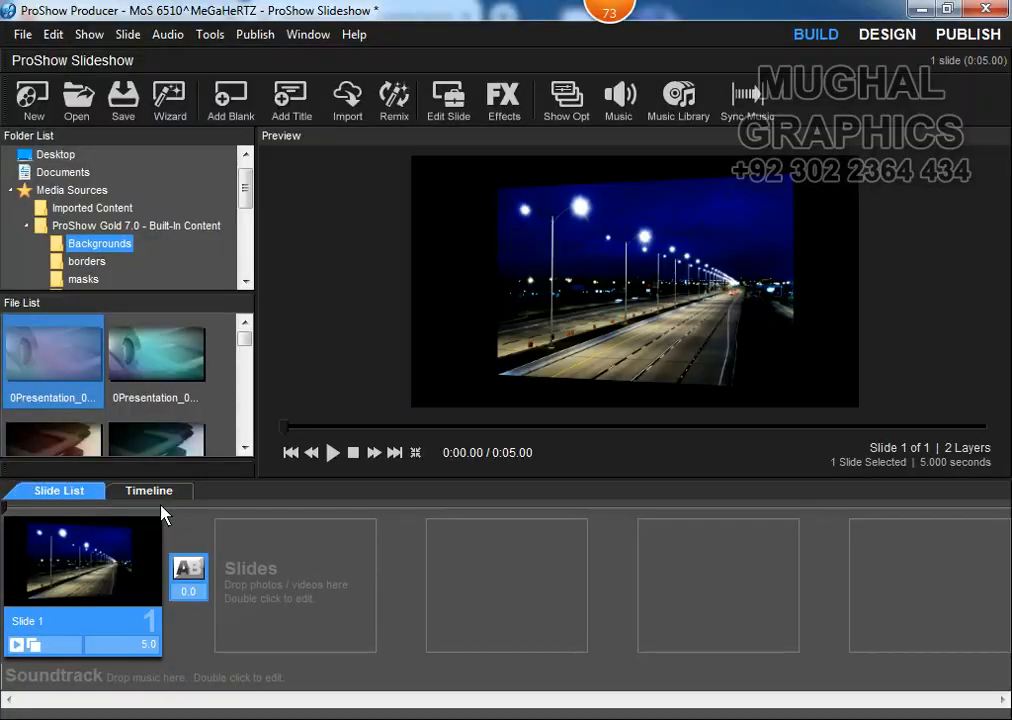
{"action": "left_click", "coordinate": [334, 452]}
Step: Reopen the slide's options, raise the Gradient 1 layer's brightness to 90%, and preview the slide
{"action": "double_click", "coordinate": [97, 580]}
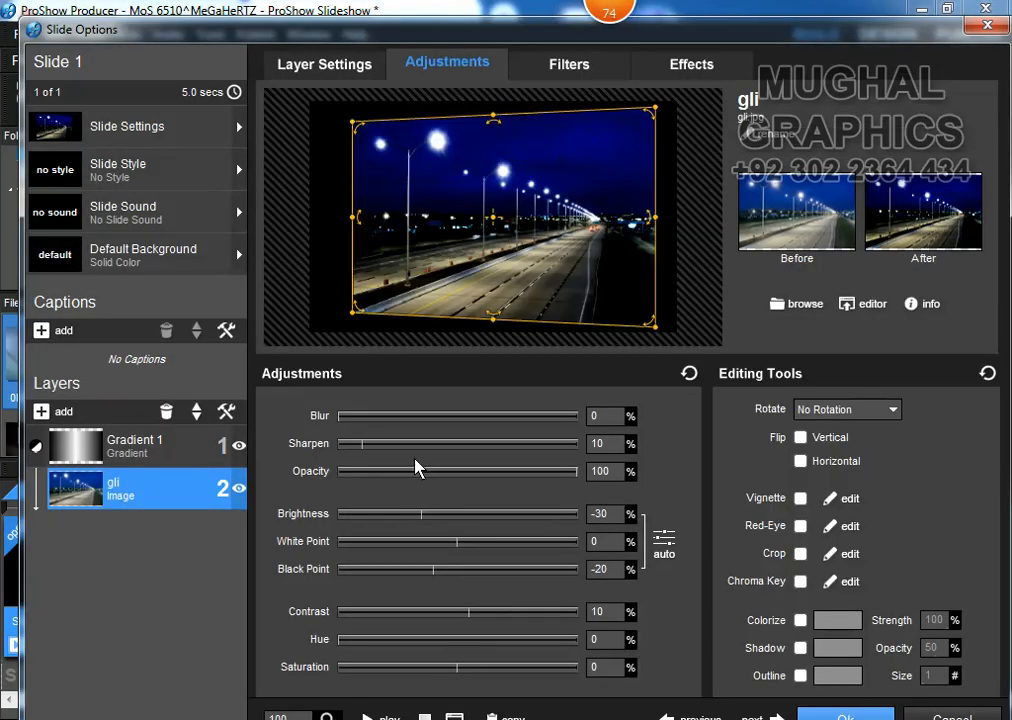
{"action": "left_click", "coordinate": [612, 520]}
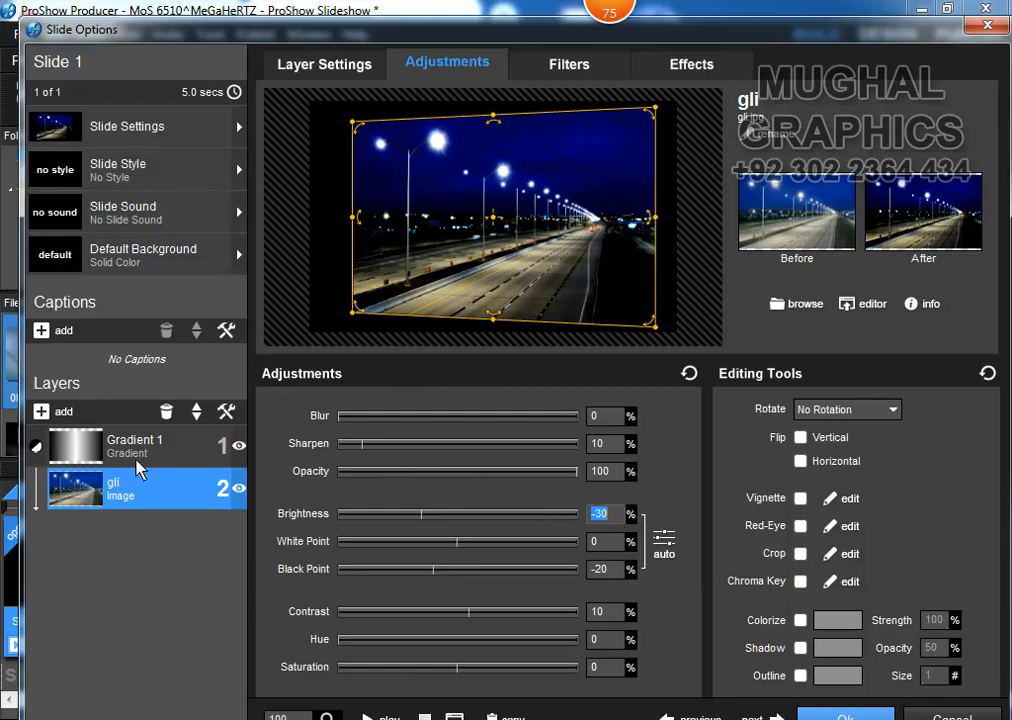
{"action": "left_click", "coordinate": [140, 445]}
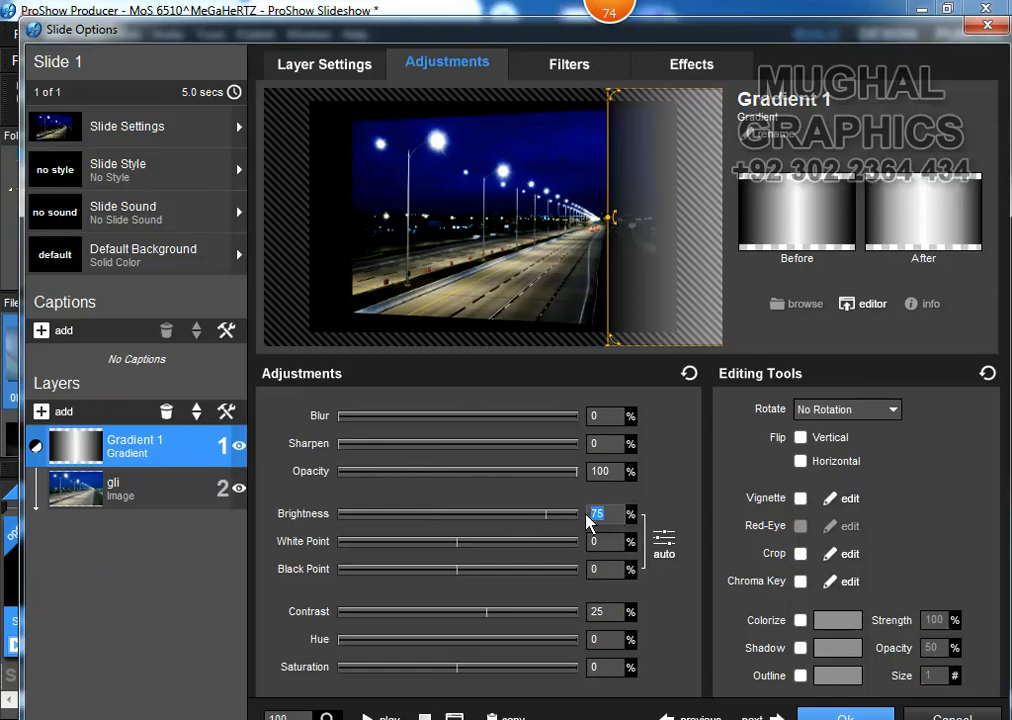
{"action": "type", "text": "90"}
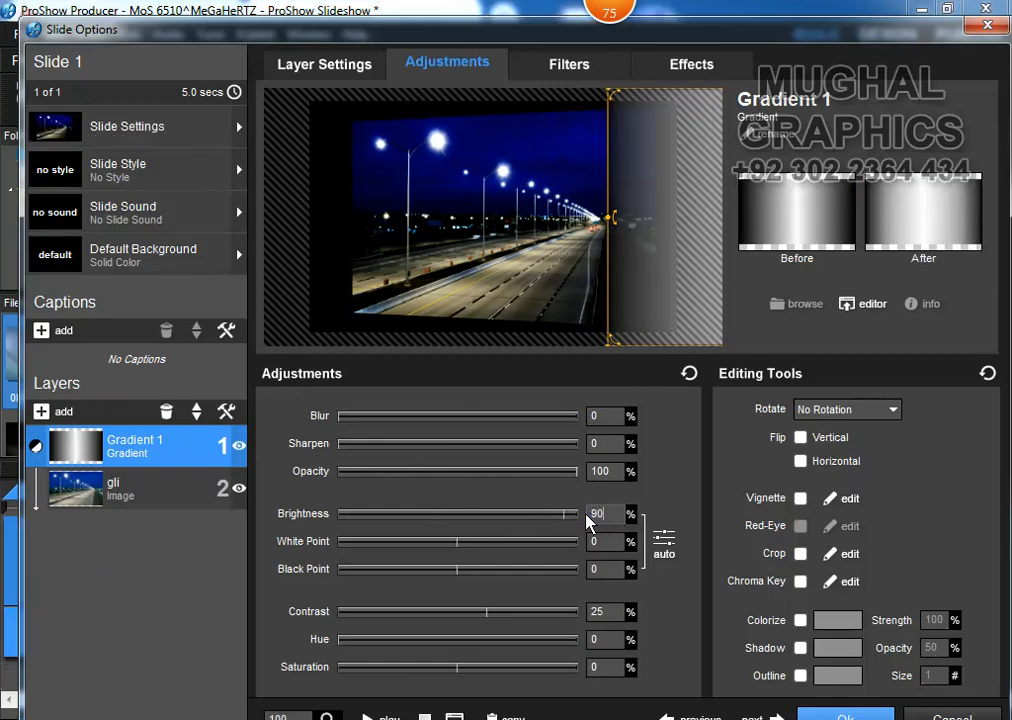
{"action": "left_click", "coordinate": [380, 717]}
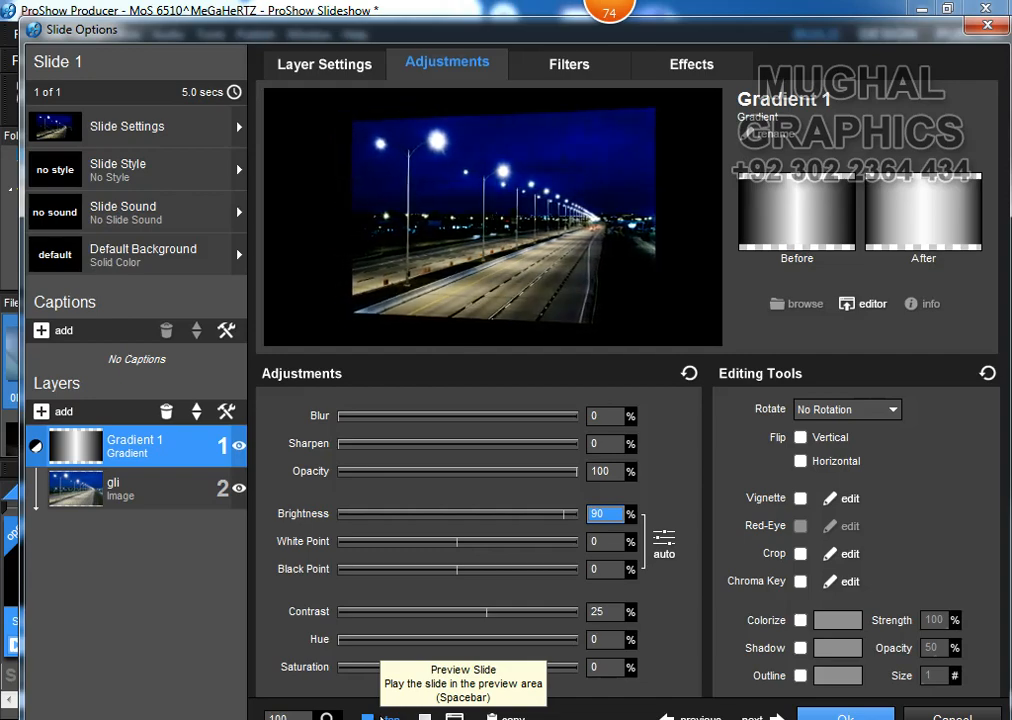
{"action": "left_click", "coordinate": [380, 716]}
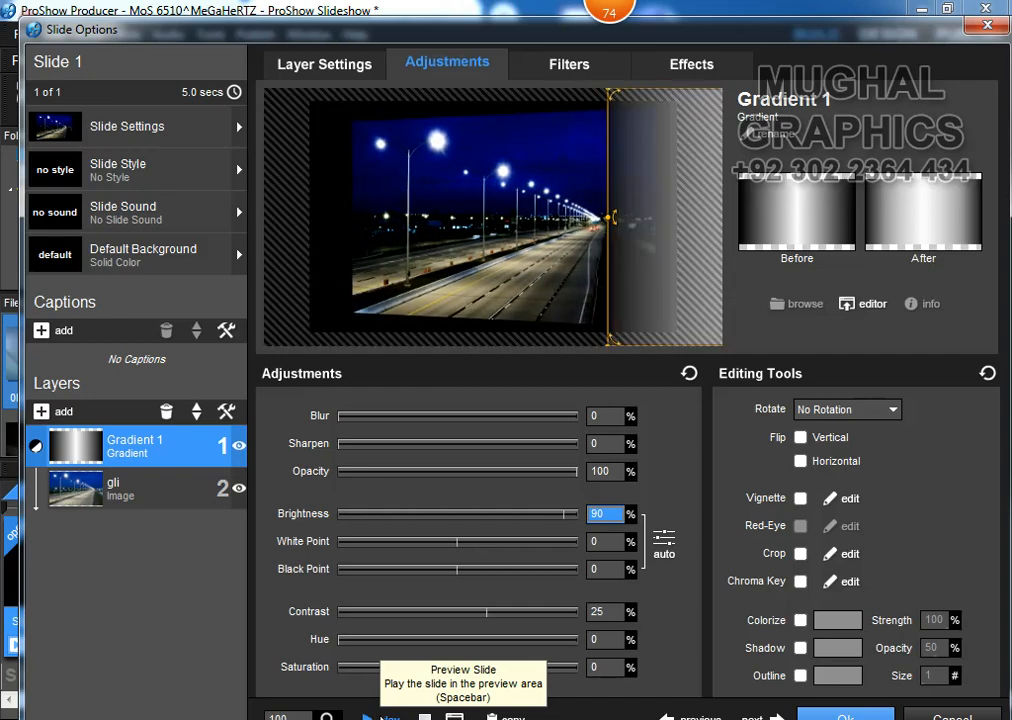
Step: Set the gradient layer's white point to 10% and preview the slide
{"action": "left_click", "coordinate": [592, 545]}
{"action": "type", "text": "10"}
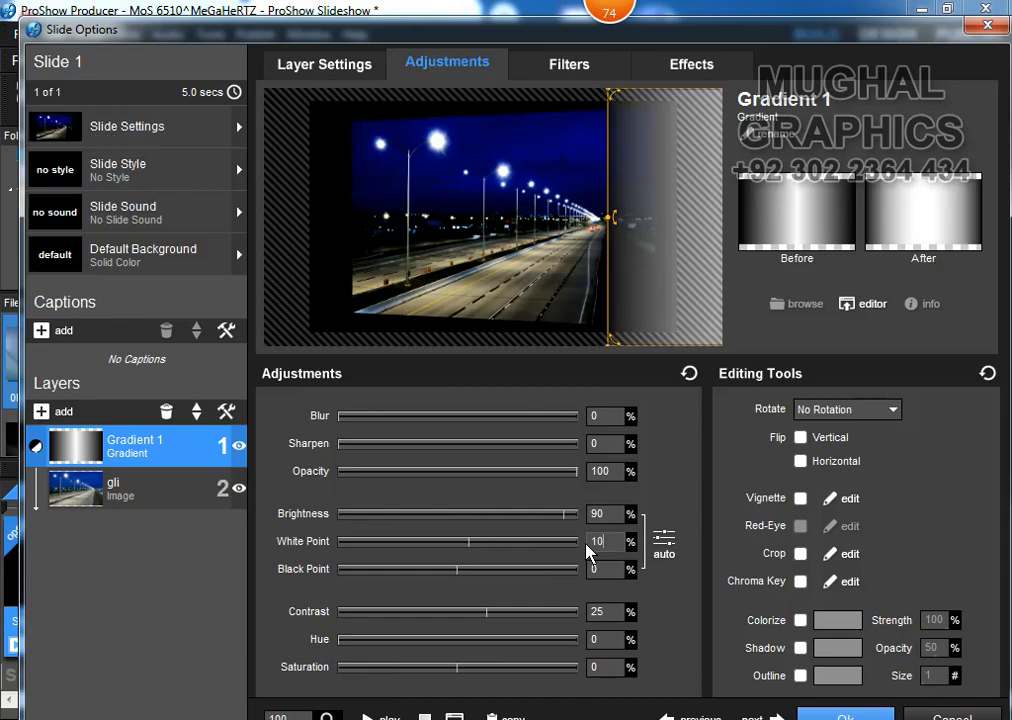
{"action": "left_click", "coordinate": [378, 714]}
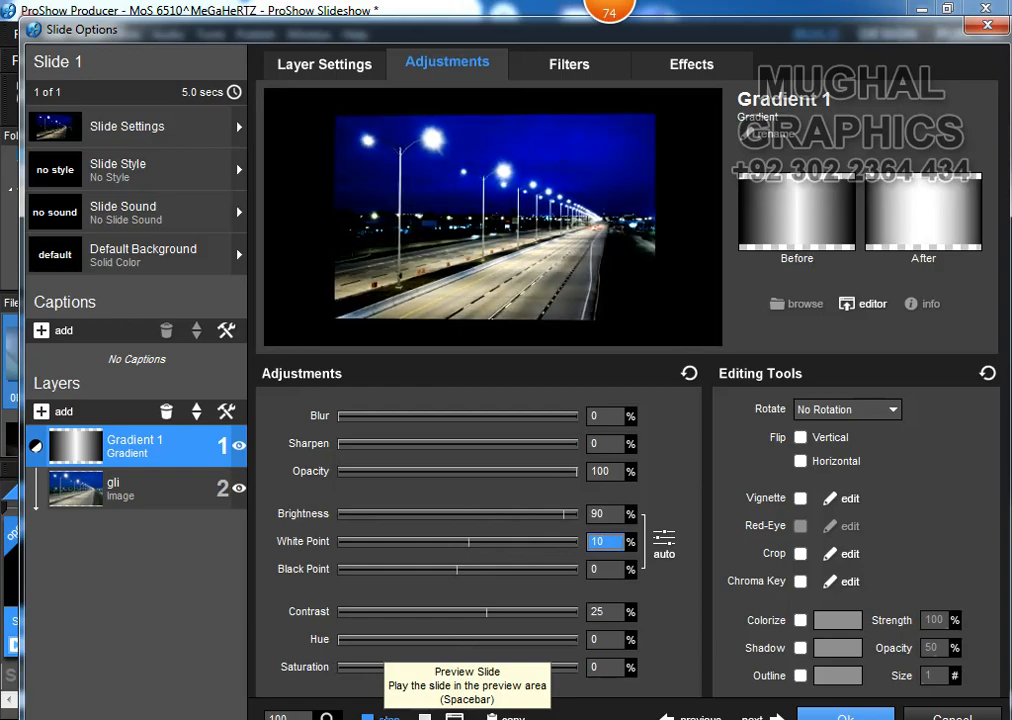
Step: Try a 20% blur on the gradient layer in the preview and return the blur to 0%
{"action": "left_click", "coordinate": [404, 417]}
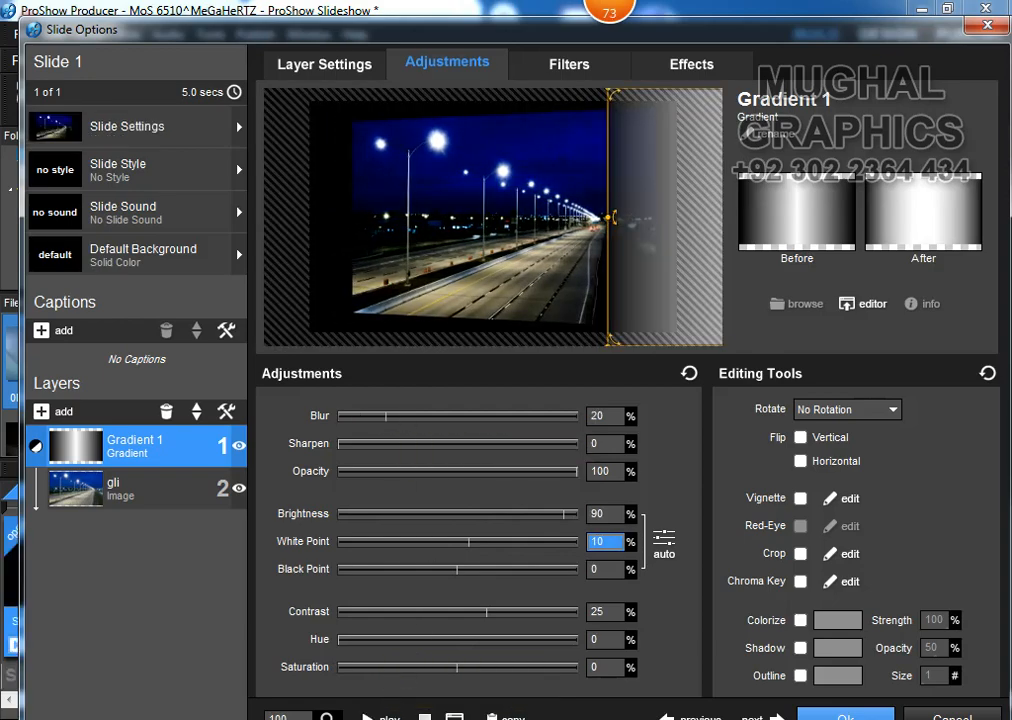
{"action": "left_click", "coordinate": [368, 716]}
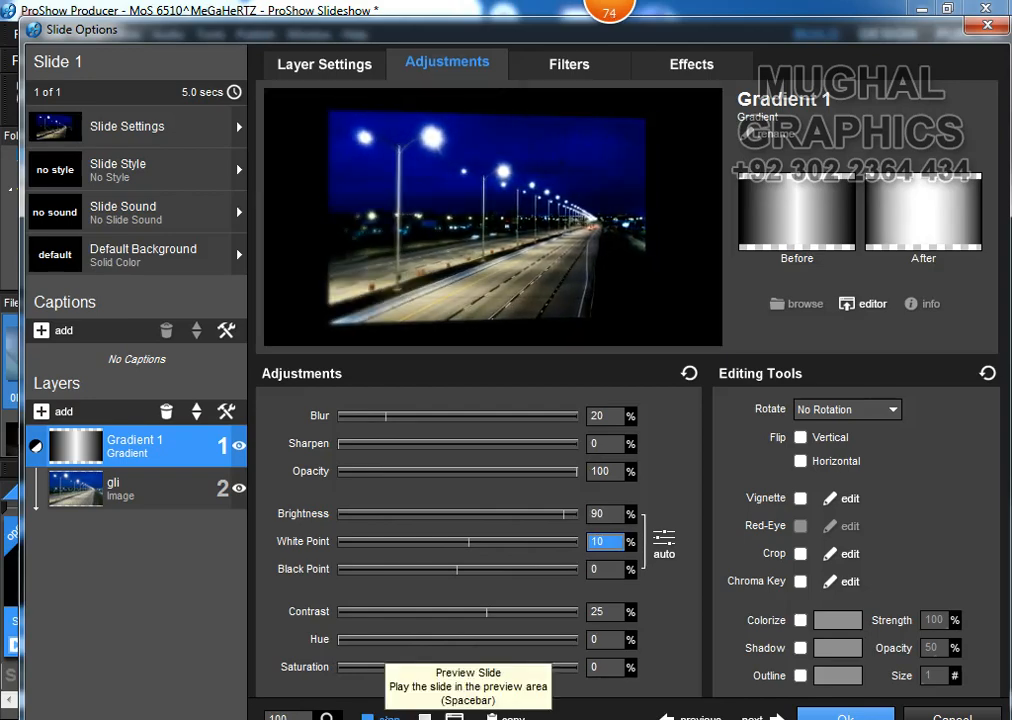
{"action": "left_click", "coordinate": [361, 415]}
{"action": "left_click", "coordinate": [350, 416]}
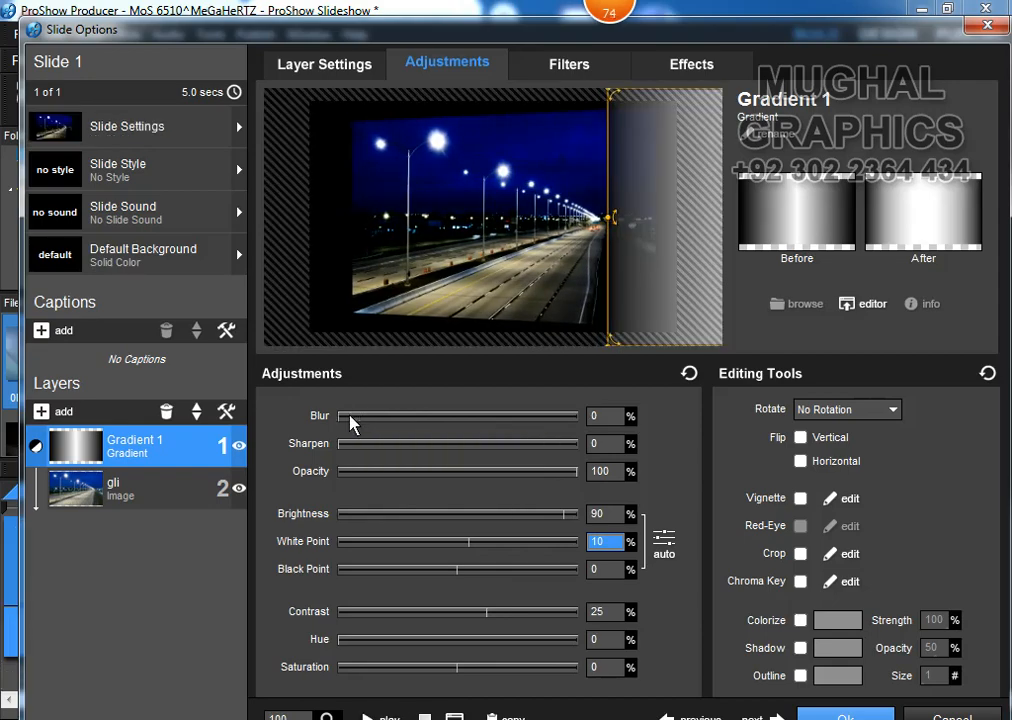
Step: Set the gradient layer's sharpen to 30% and preview the slide
{"action": "left_click", "coordinate": [415, 444]}
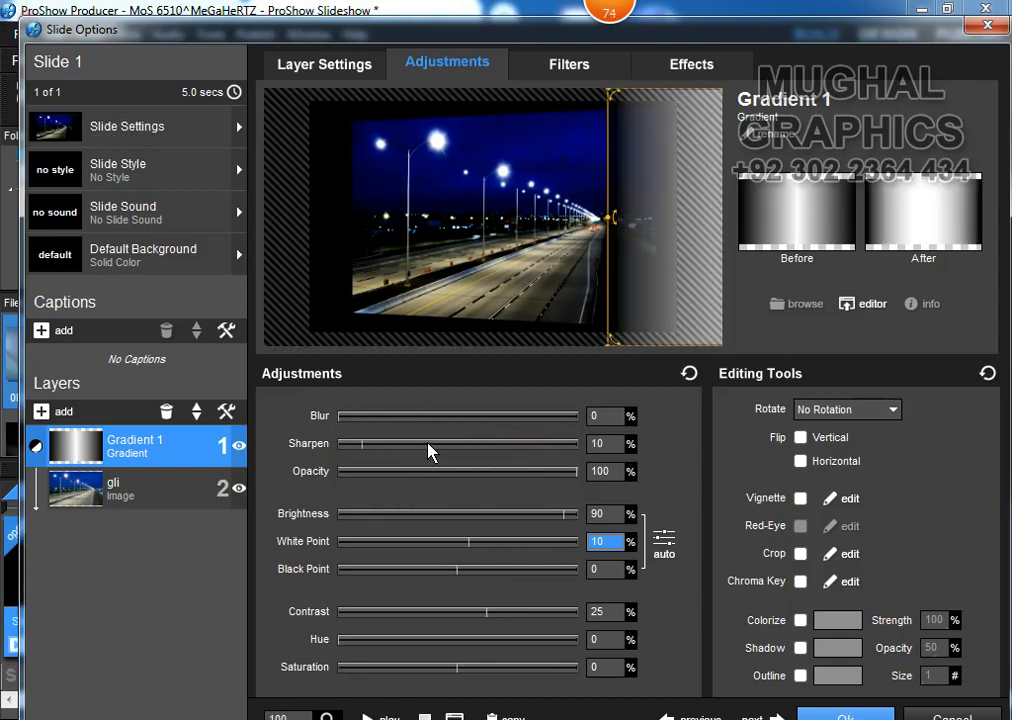
{"action": "left_click", "coordinate": [454, 442]}
{"action": "left_click", "coordinate": [454, 442]}
{"action": "left_click", "coordinate": [382, 717]}
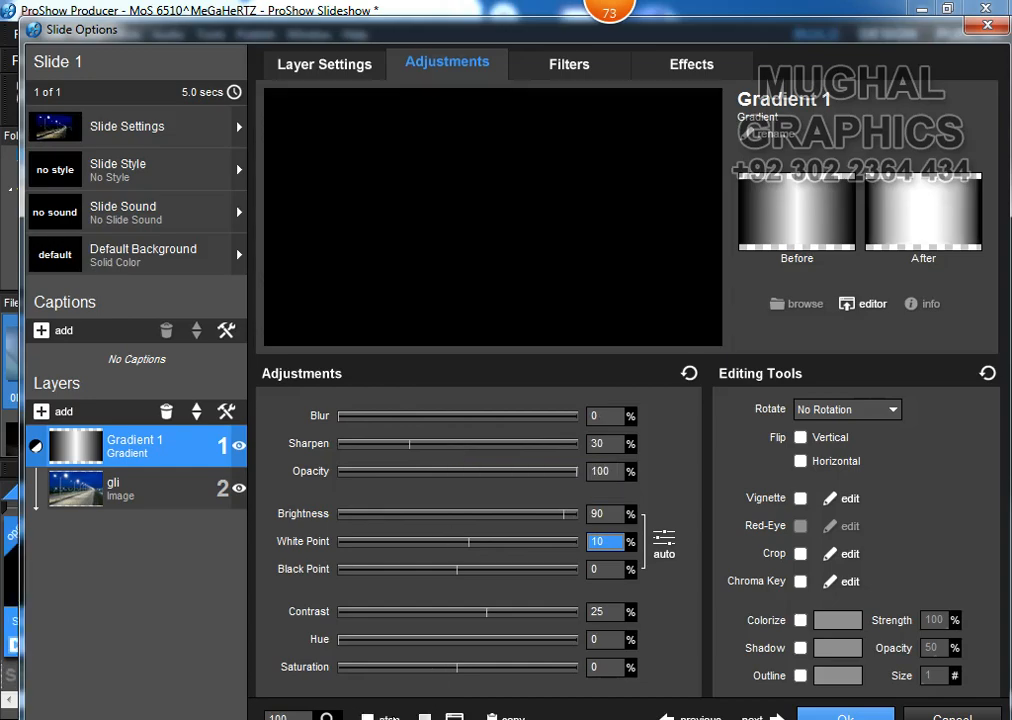